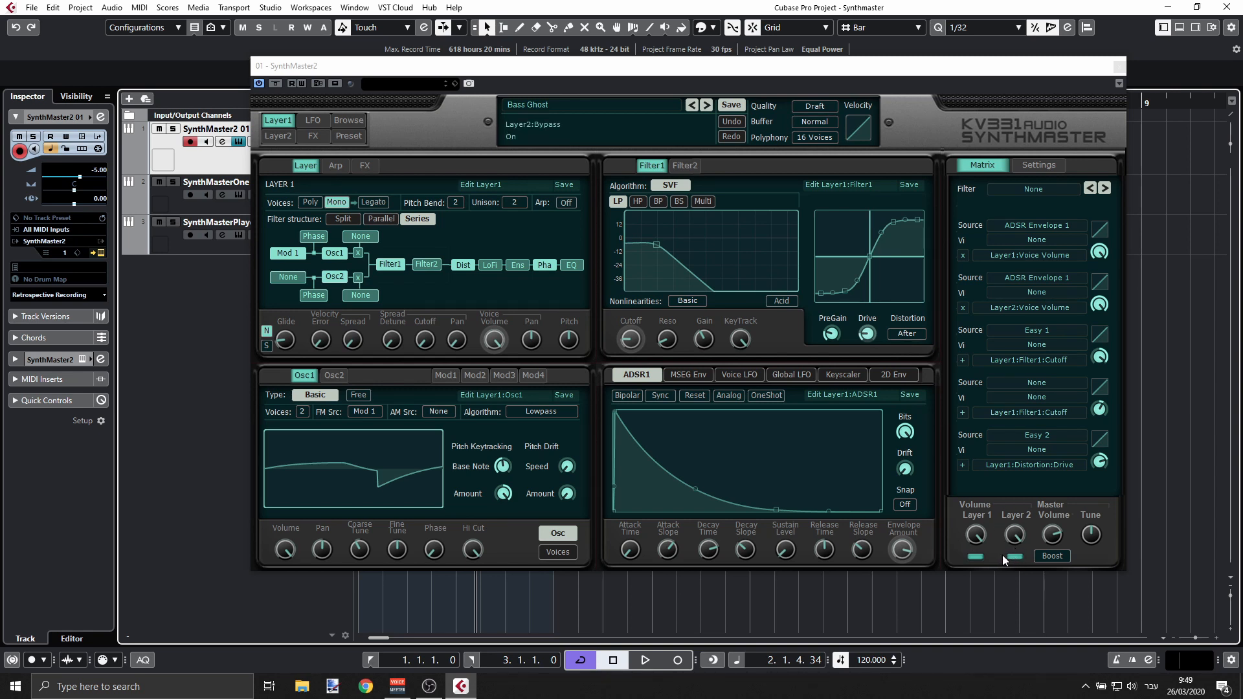
Step: Toggle the two layers to hear them separately, leaving Layer 1 on and Layer 2 off
left_click(975, 555)
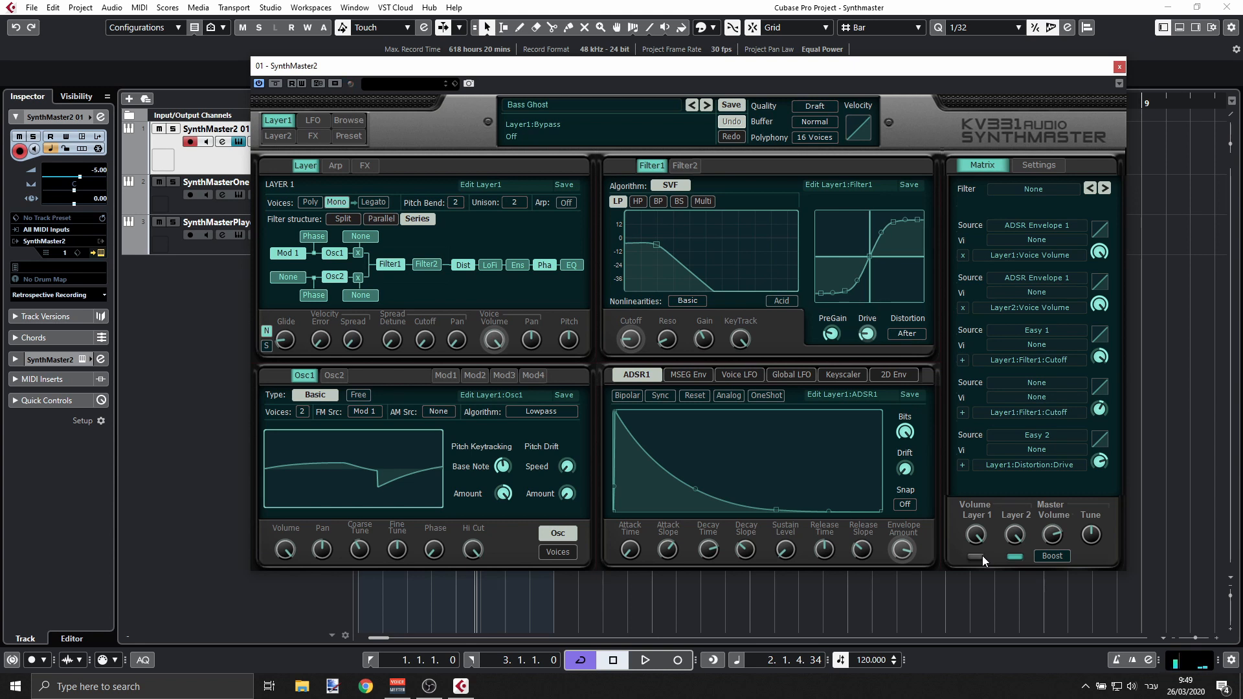
left_click(1009, 556)
left_click(978, 555)
Step: Examine Layer 1's oscillators and first modulator: the Osc1 waveform and voice count, the Osc2 tuning and the Mod1 volume
mouse_move(398, 451)
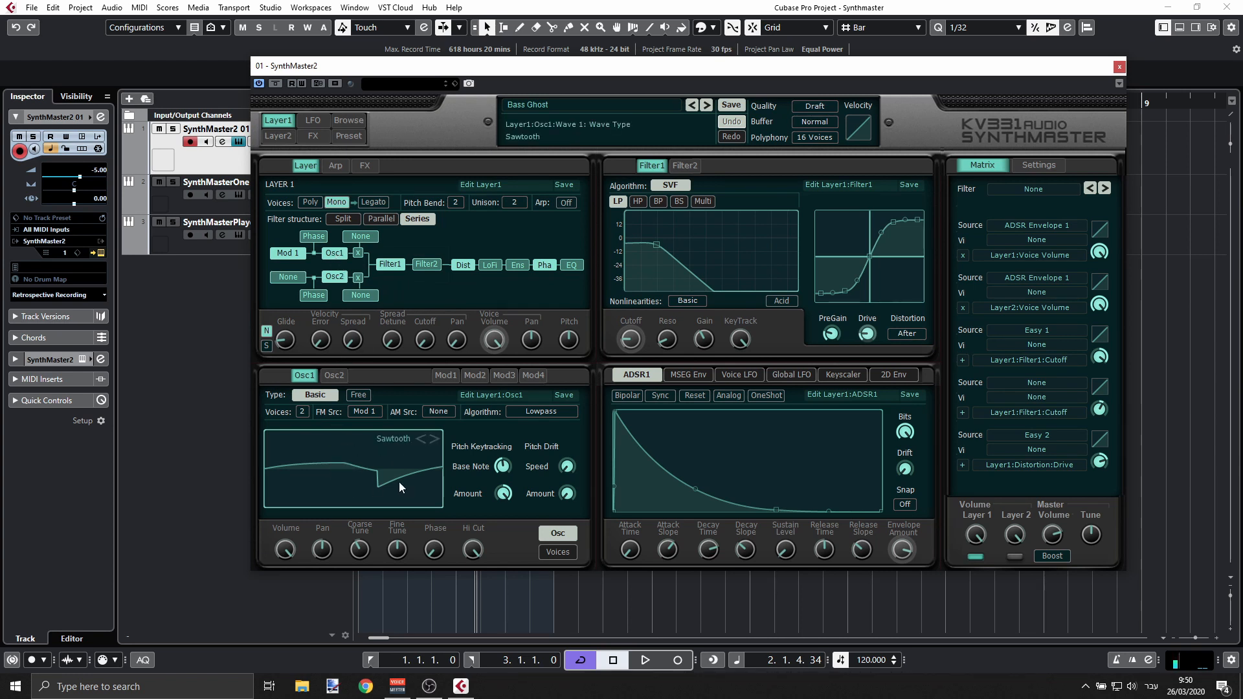
left_click(333, 376)
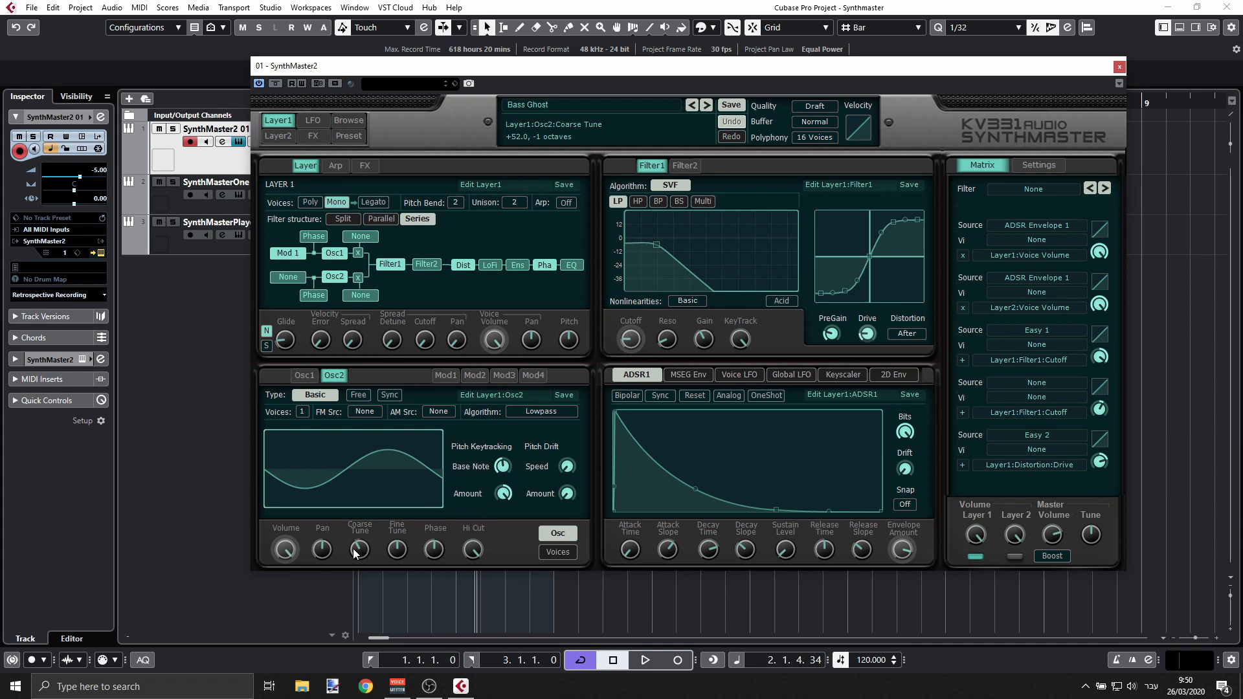
left_click(304, 377)
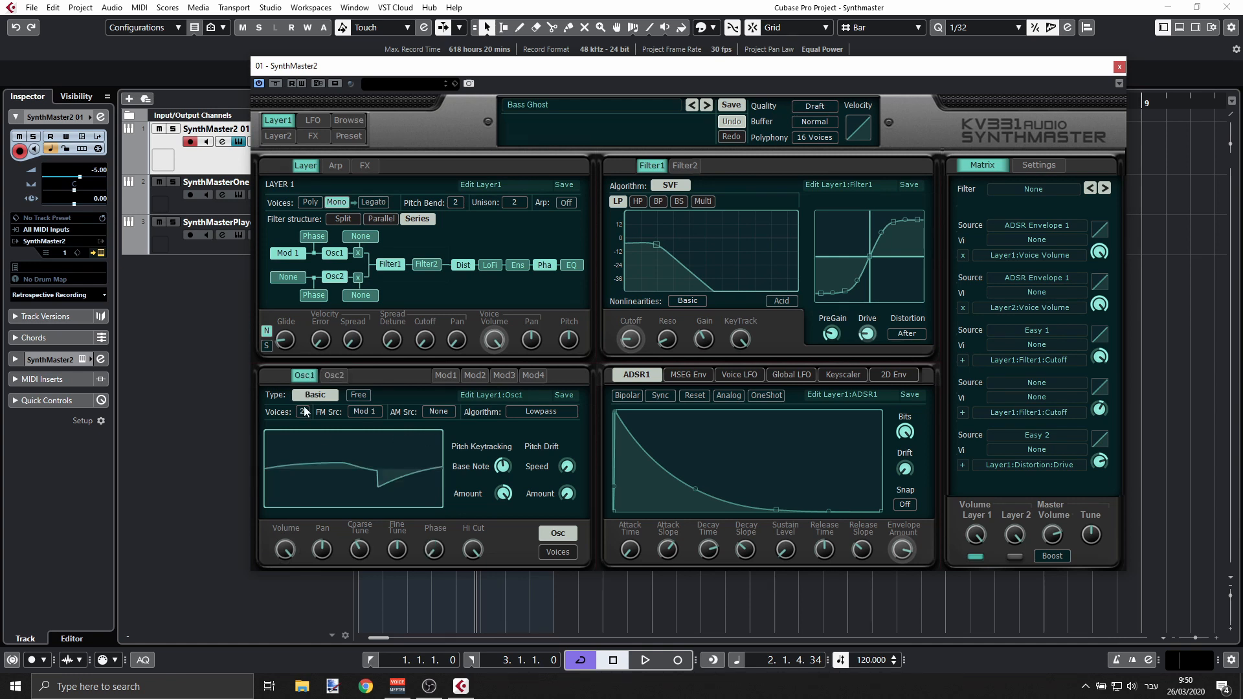
left_click(302, 412)
left_click(318, 434)
left_click(444, 375)
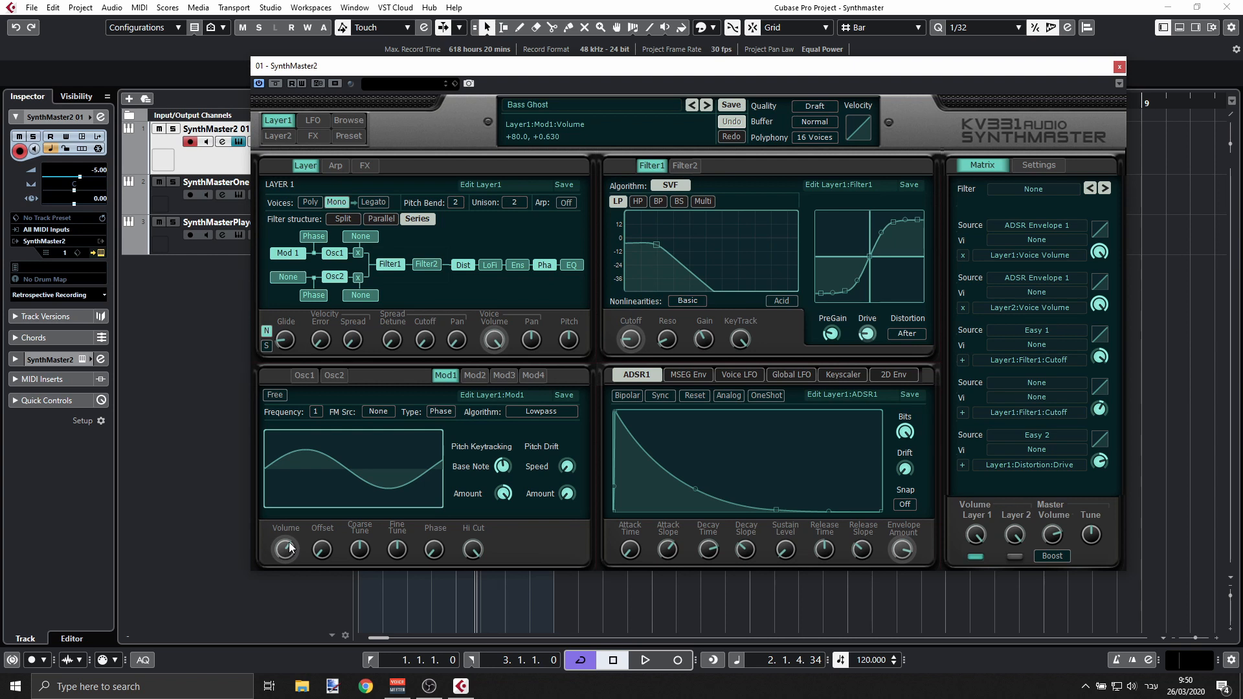
Step: Set Osc1's FM source to None for comparison, and restore it to Modulator 1
left_click(298, 258)
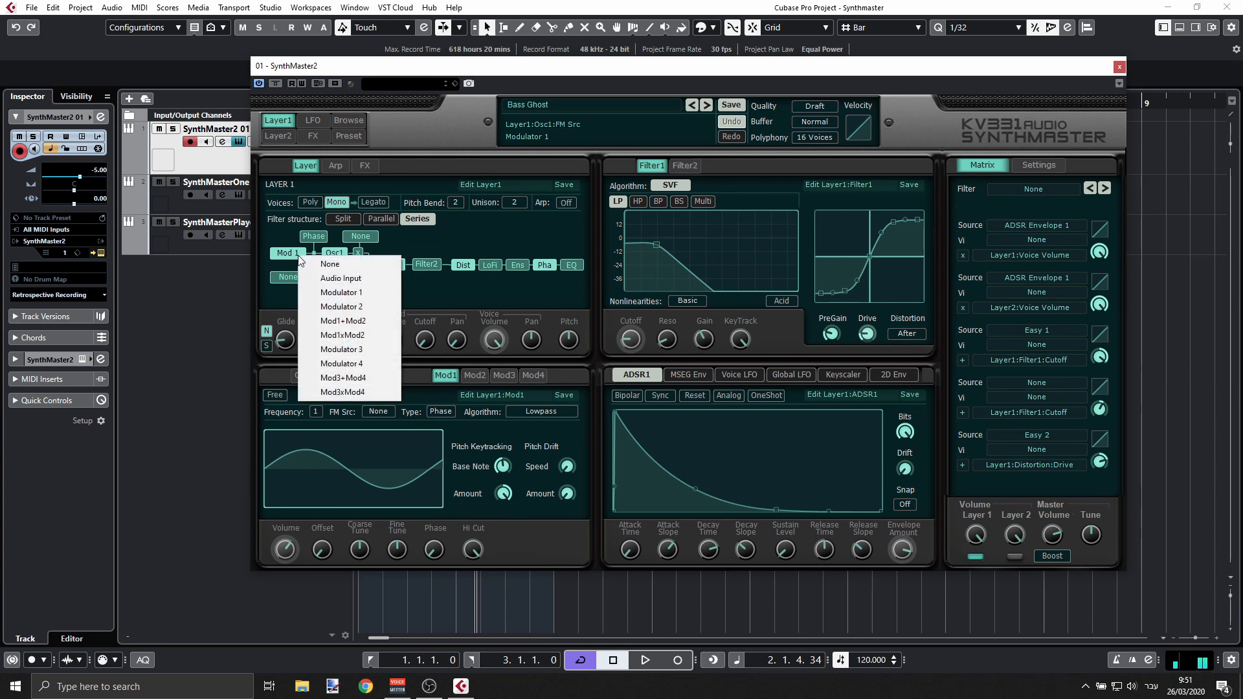
left_click(311, 266)
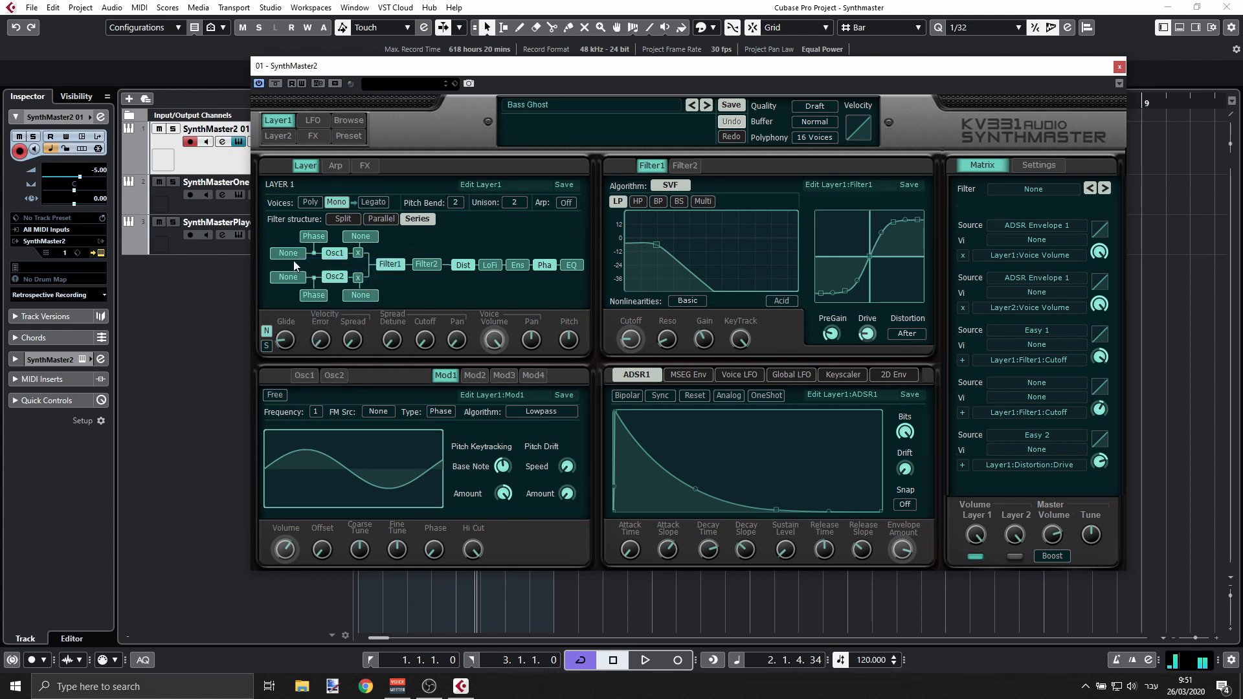
left_click(301, 252)
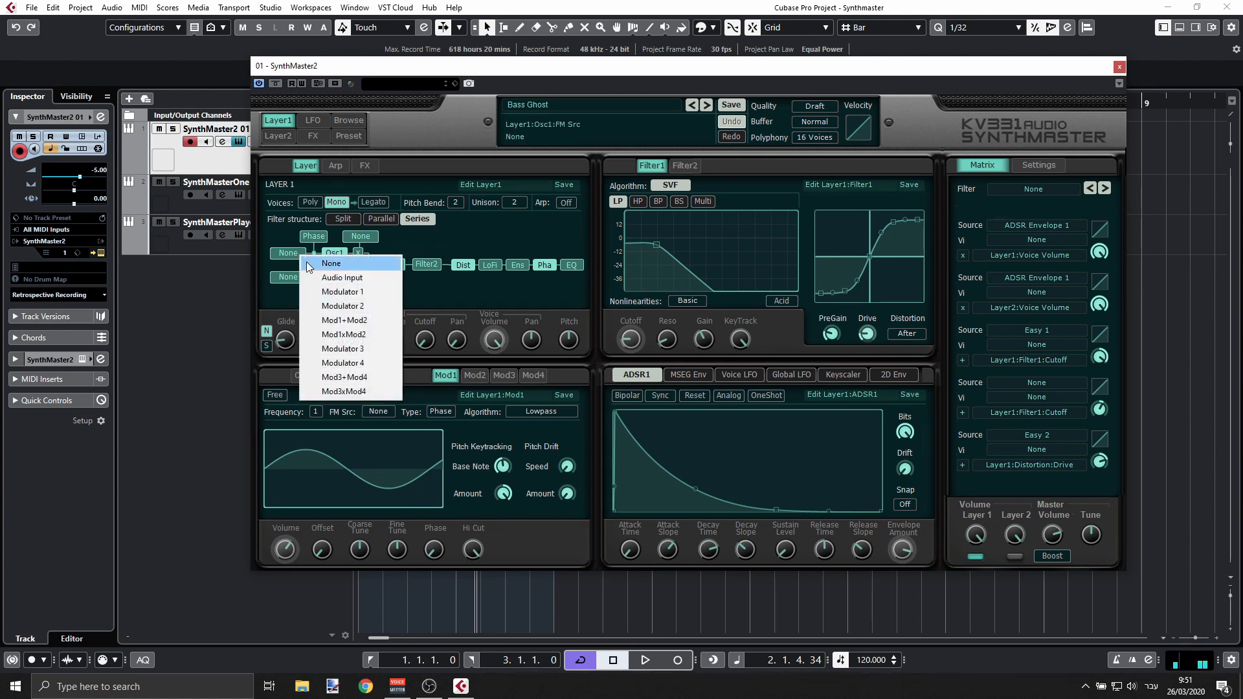
left_click(337, 292)
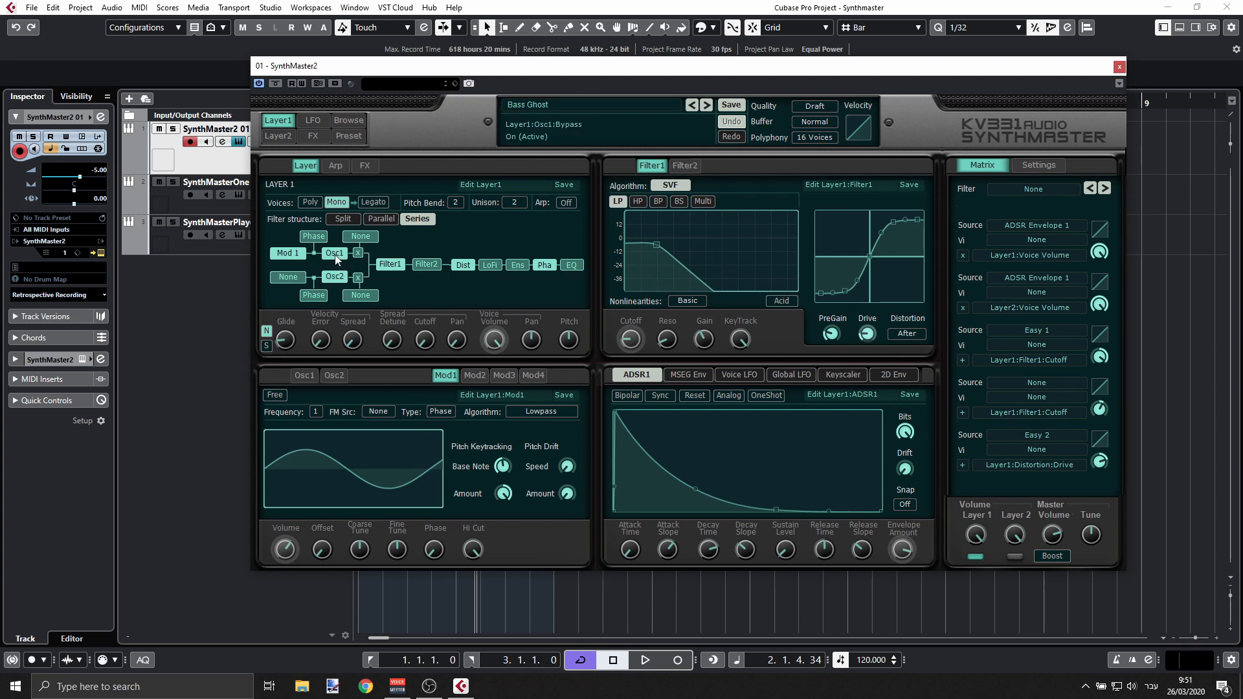
Step: Compare the waveform of Layer 1's Osc1 with that of its modulator Mod1
left_click(306, 376)
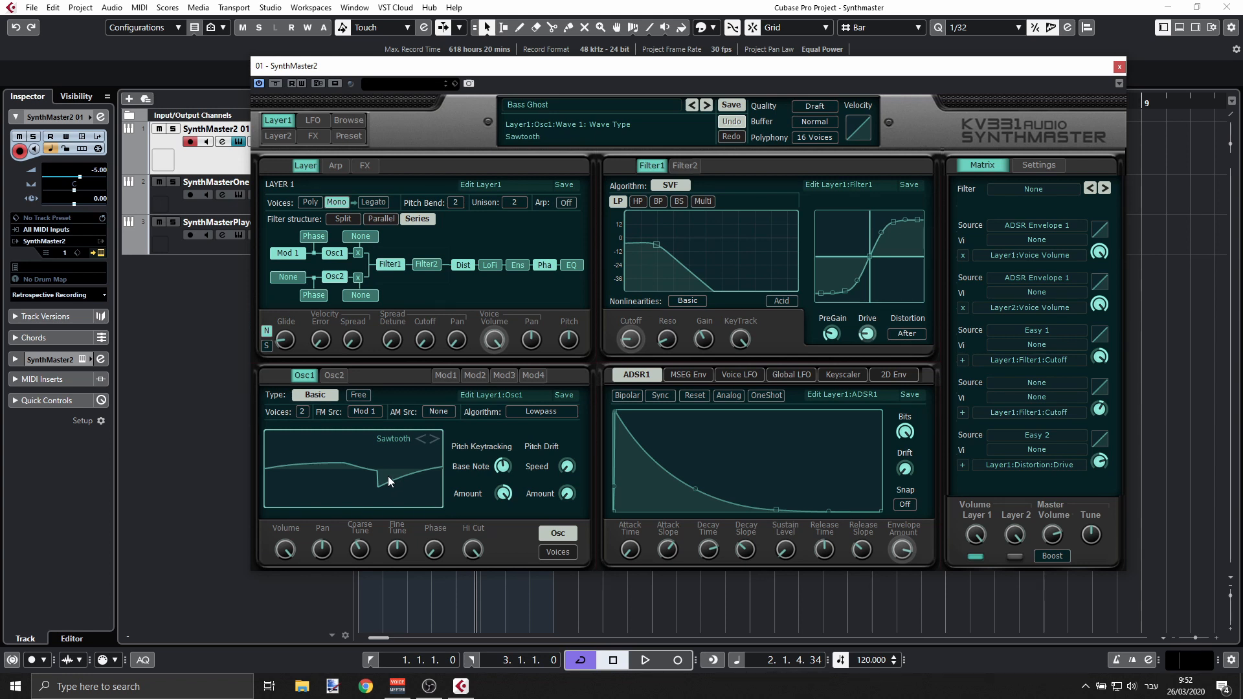
left_click(440, 375)
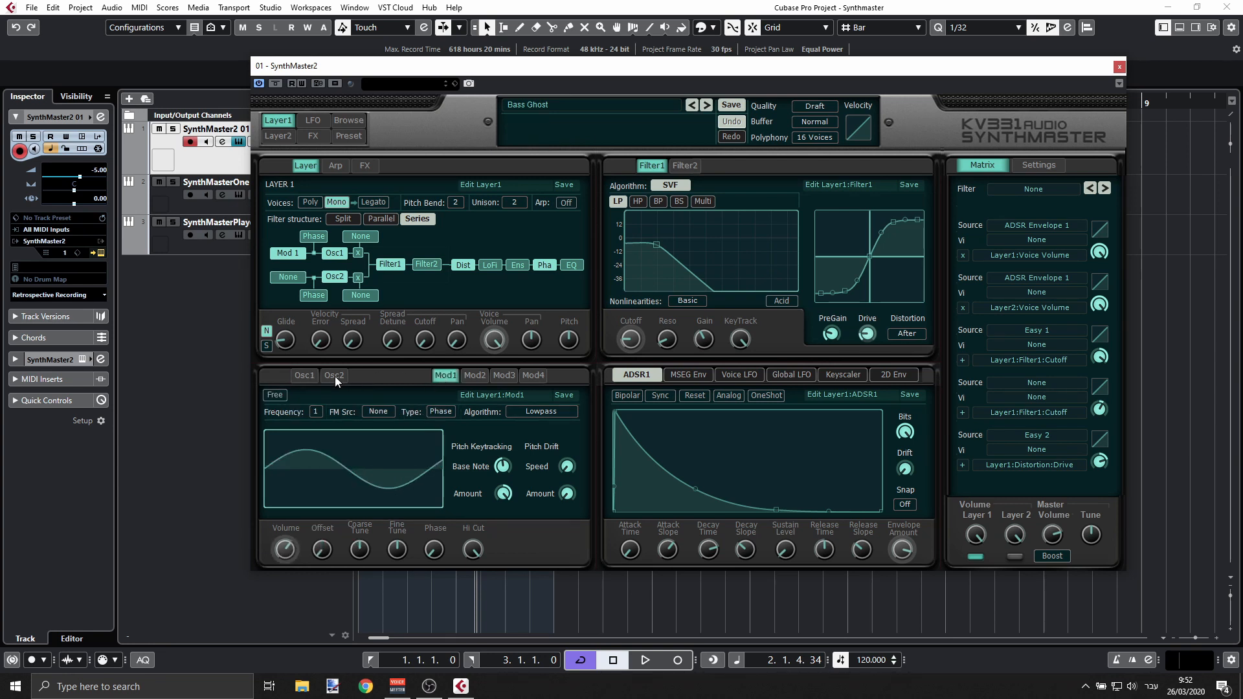
left_click(303, 376)
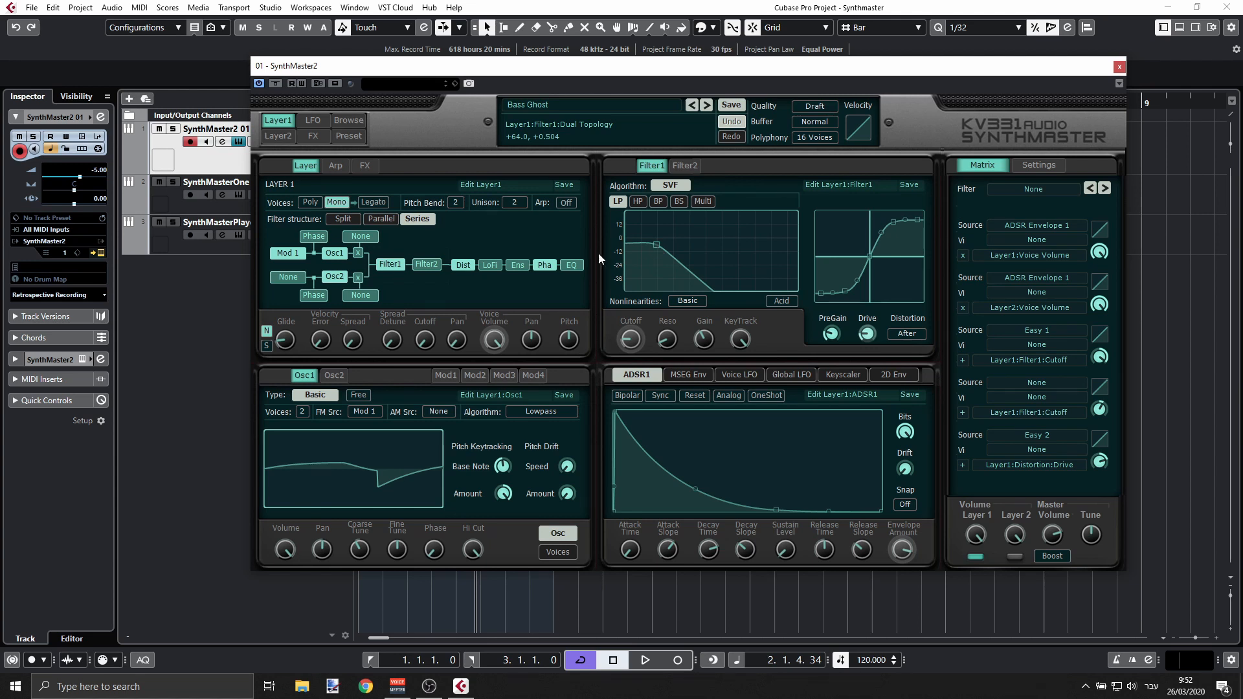
Step: Toggle Layer 1's Filter1 off and on to compare, raise its resonance slightly and readjust its low-pass cutoff
left_click(381, 263)
left_click(392, 263)
mouse_move(655, 243)
left_mouse_down()
mouse_move(746, 247)
mouse_move(656, 250)
left_mouse_up()
mouse_move(657, 245)
left_mouse_down()
mouse_move(712, 246)
mouse_move(647, 248)
left_mouse_up()
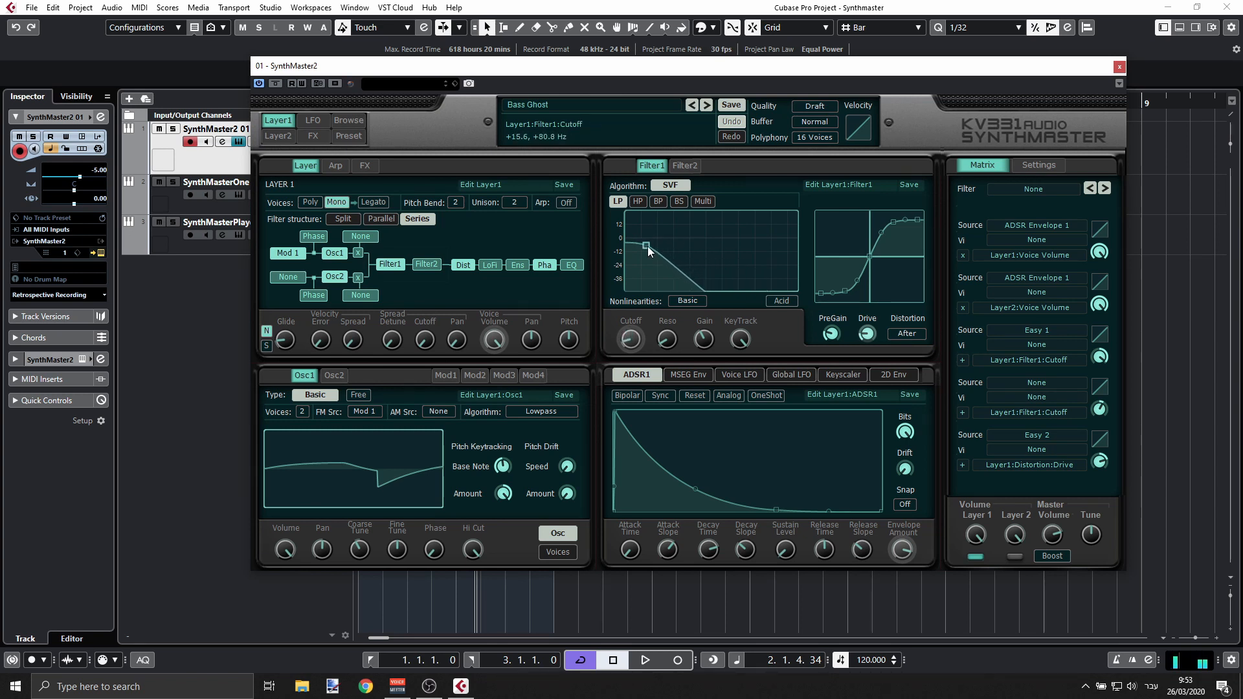
mouse_move(668, 339)
left_mouse_down()
mouse_move(661, 314)
mouse_move(661, 335)
left_mouse_up()
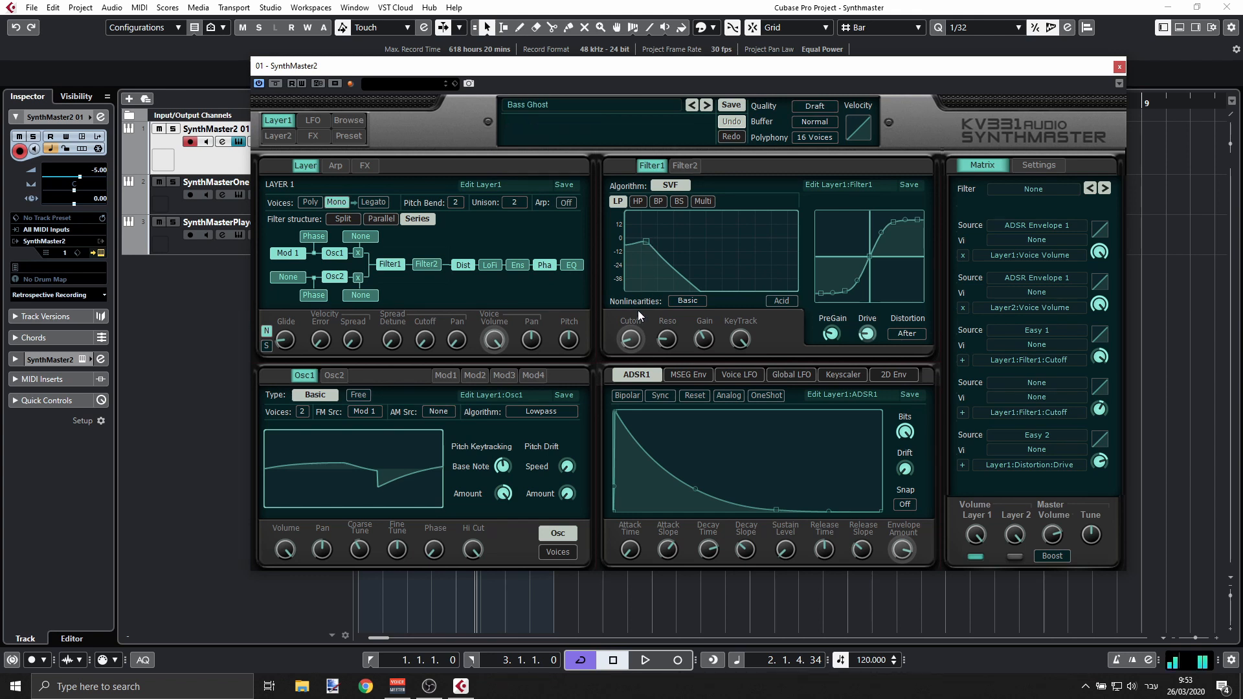
left_click_drag(641, 338, 640, 332)
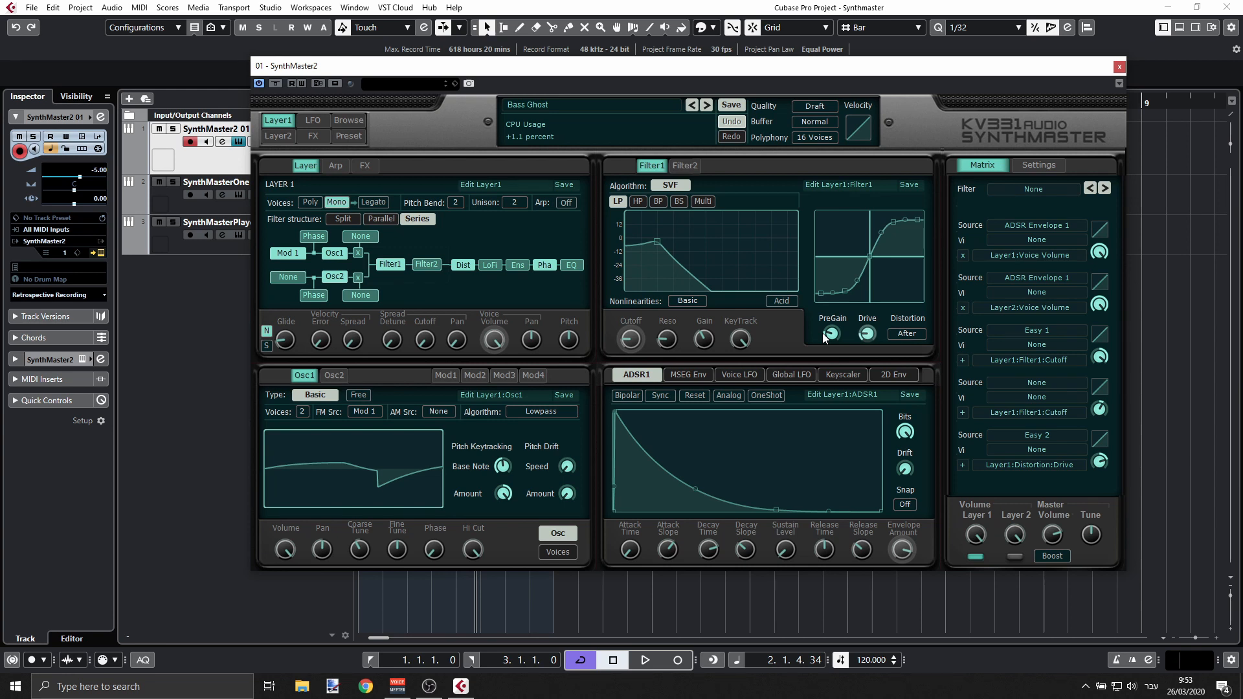
Step: Try Filter1's distortion as No Distortion and After Filter, and set it to Before Filter
mouse_move(830, 335)
left_click(910, 336)
left_click(934, 346)
left_click_drag(835, 334, 862, 315)
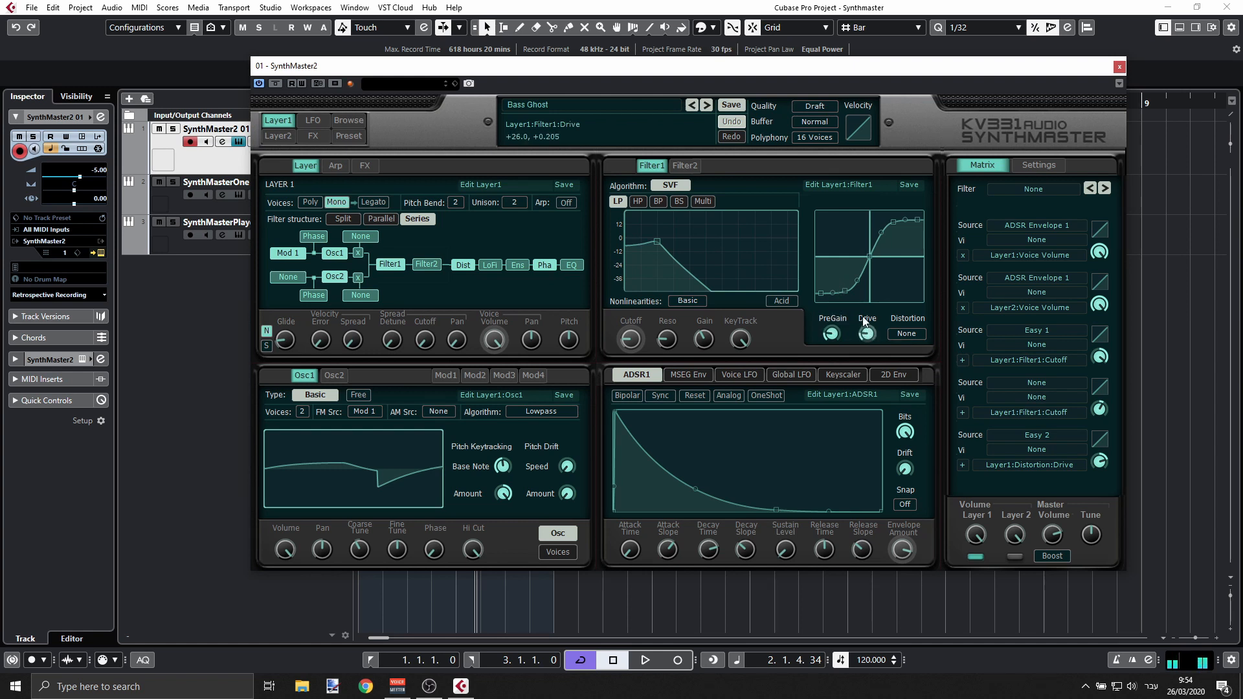
left_click(913, 333)
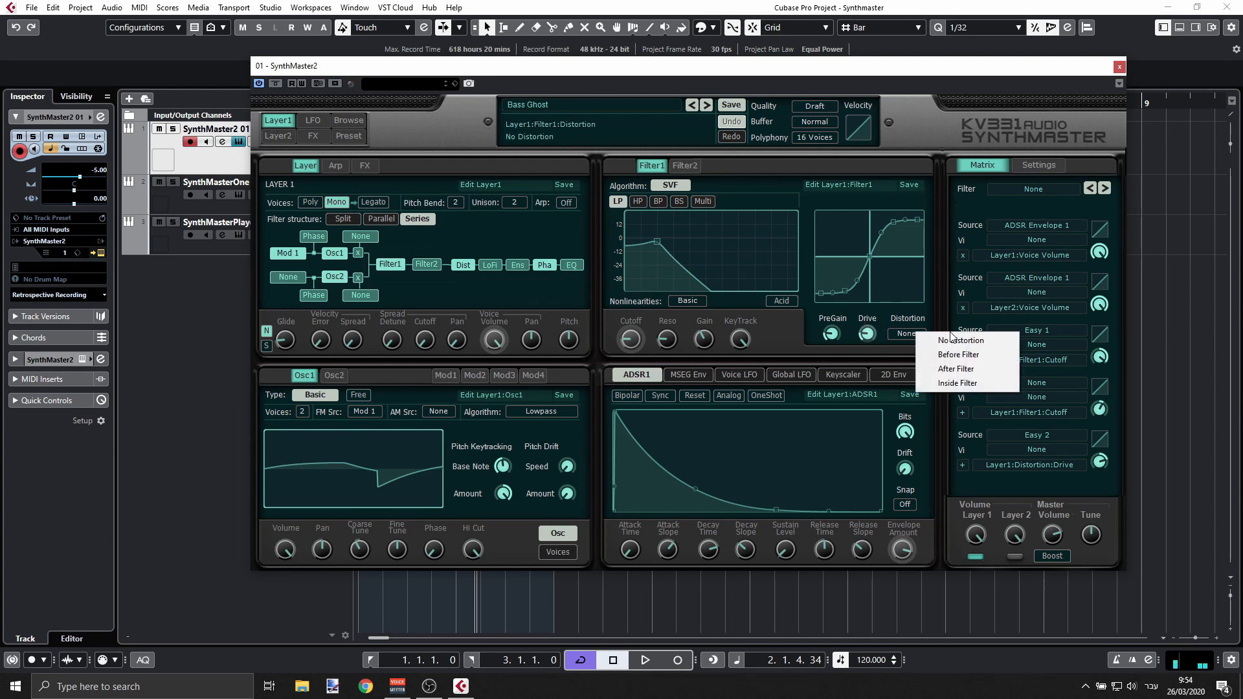
left_click(947, 369)
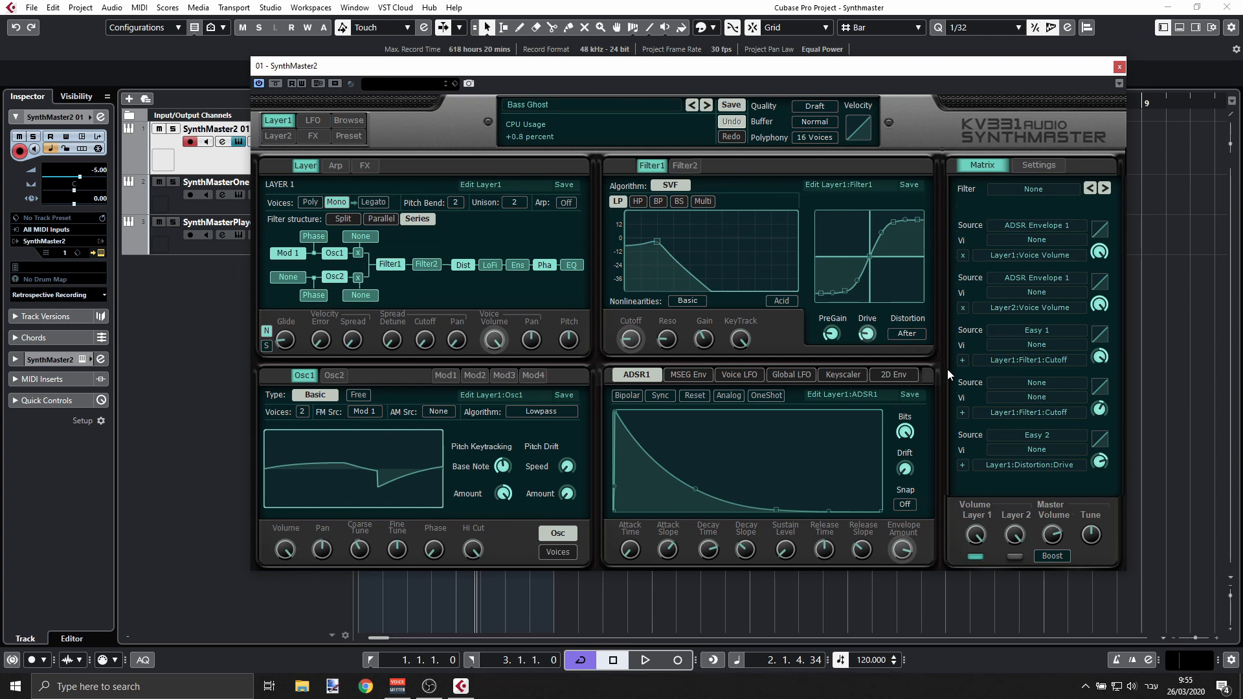
left_click(922, 334)
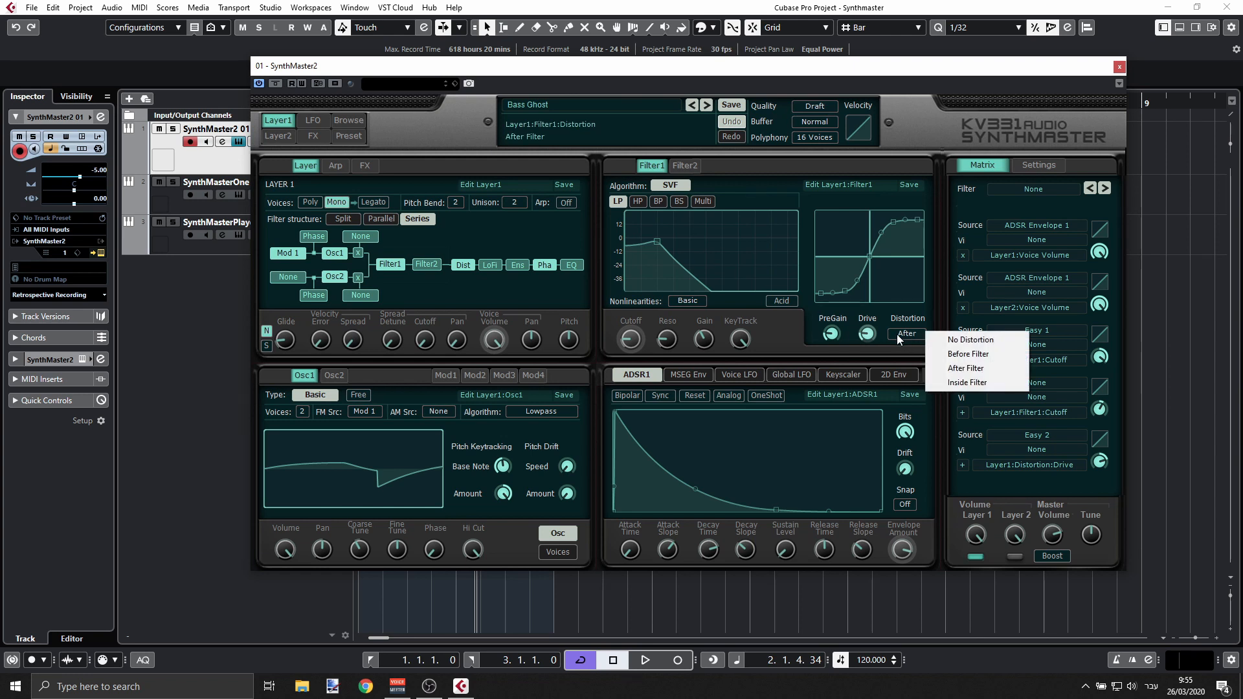
left_click(954, 353)
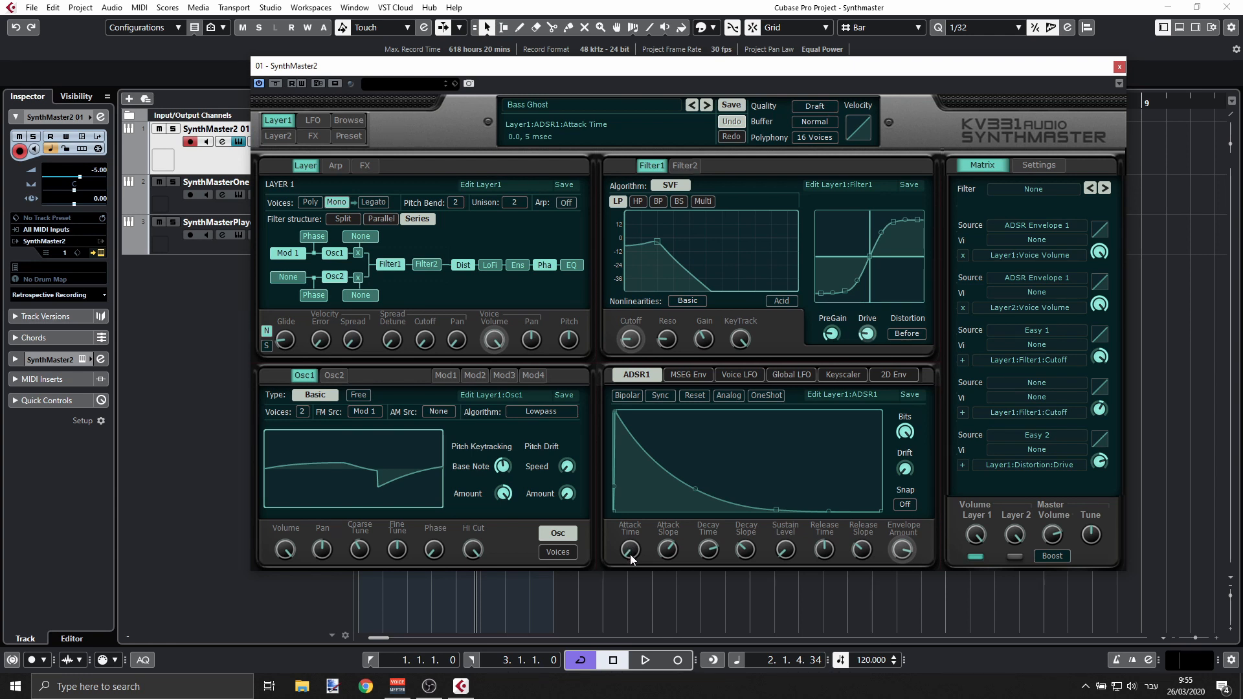
Step: Try longer attack times on ADSR1, up to about 0.63 sec, and return the attack time to 5 msec
left_click_drag(630, 554, 626, 527)
left_click_drag(633, 552, 622, 503)
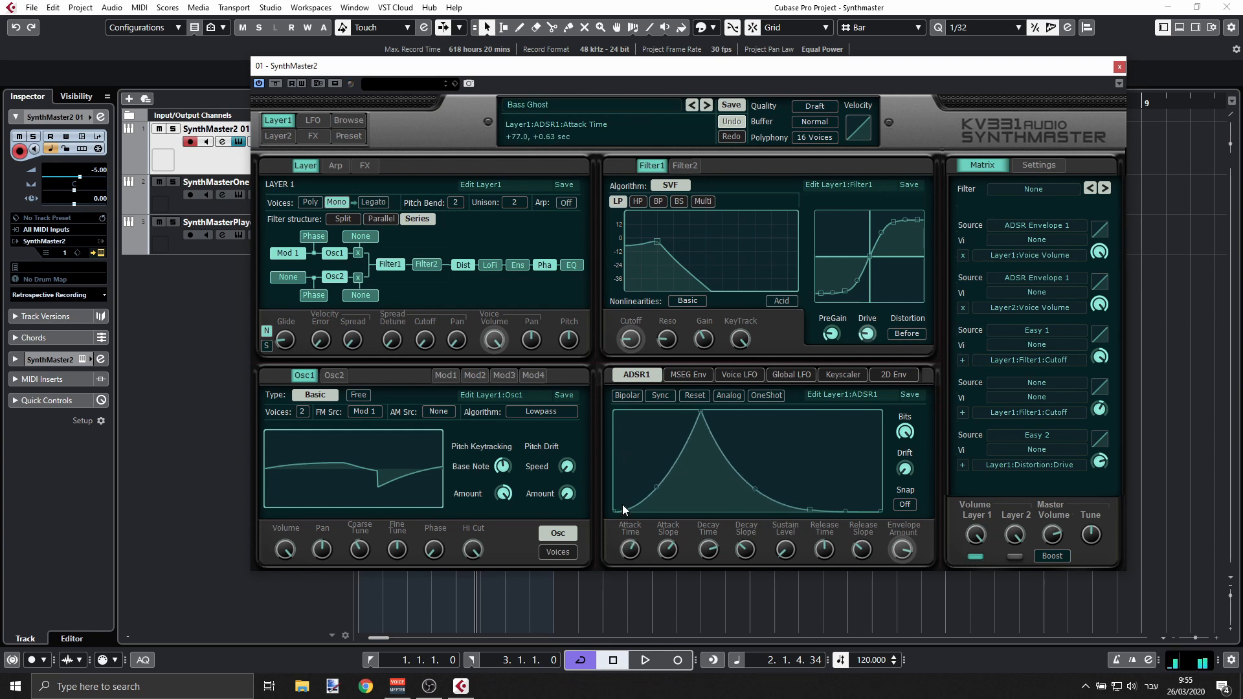
left_click_drag(622, 503, 643, 557)
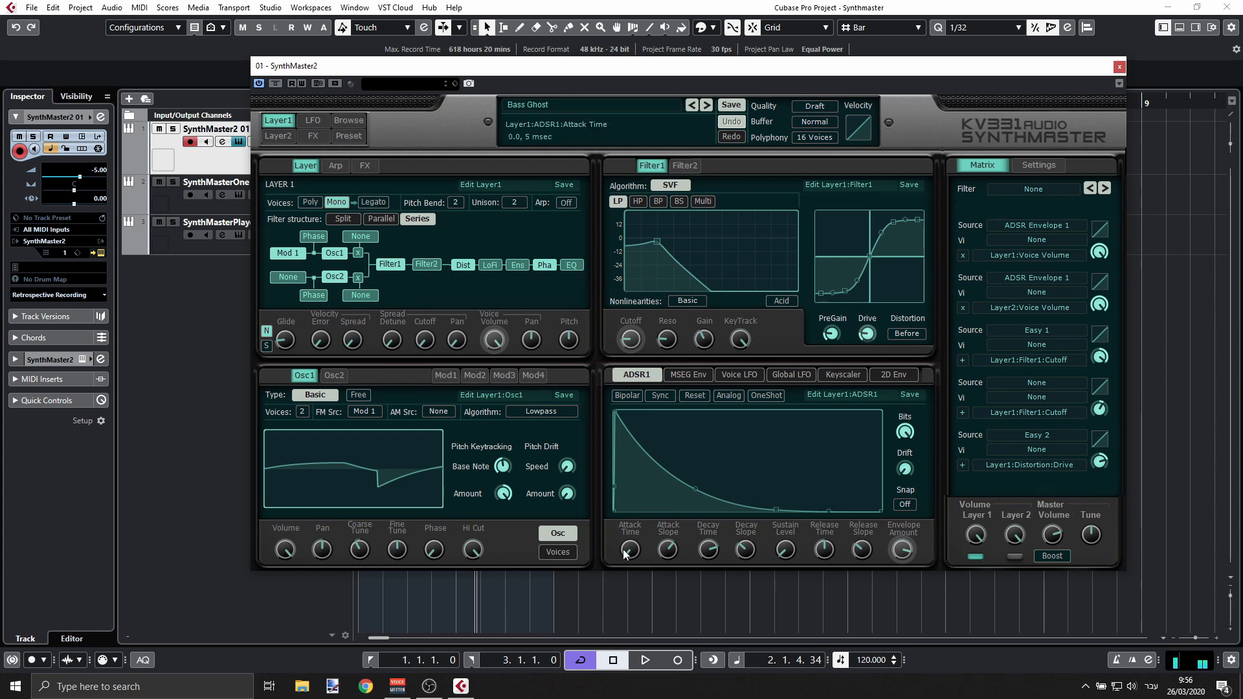
left_click_drag(629, 550, 671, 537)
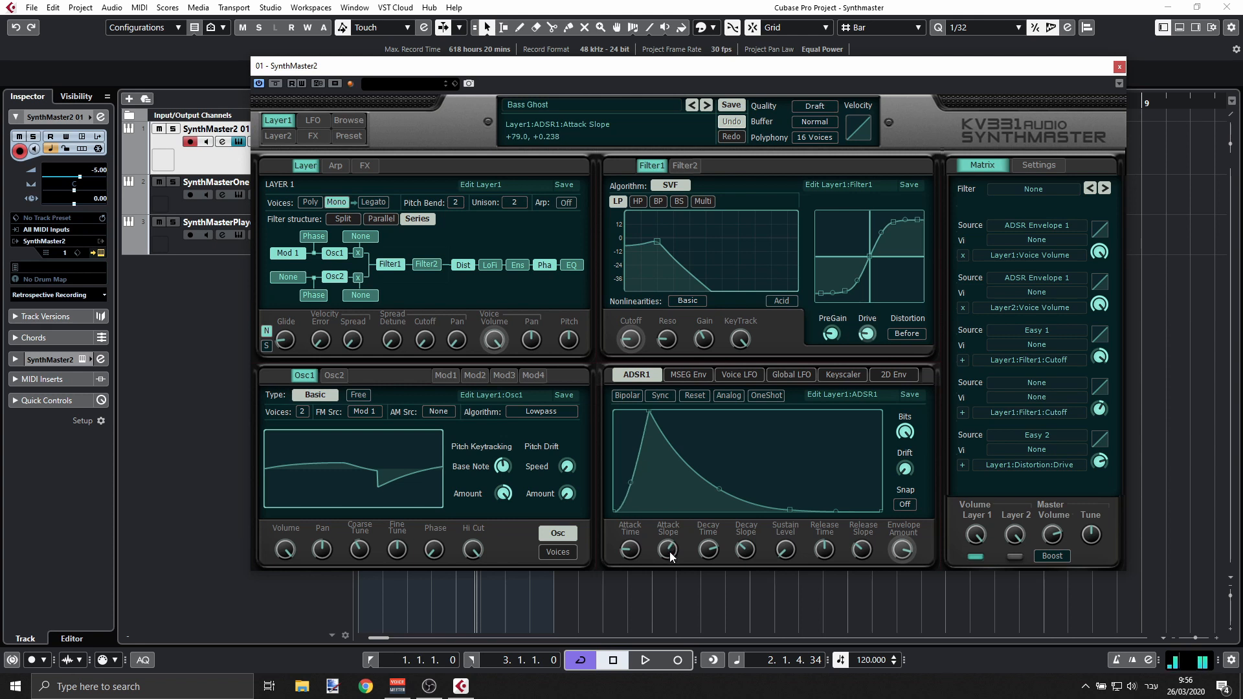
left_click_drag(624, 552, 633, 577)
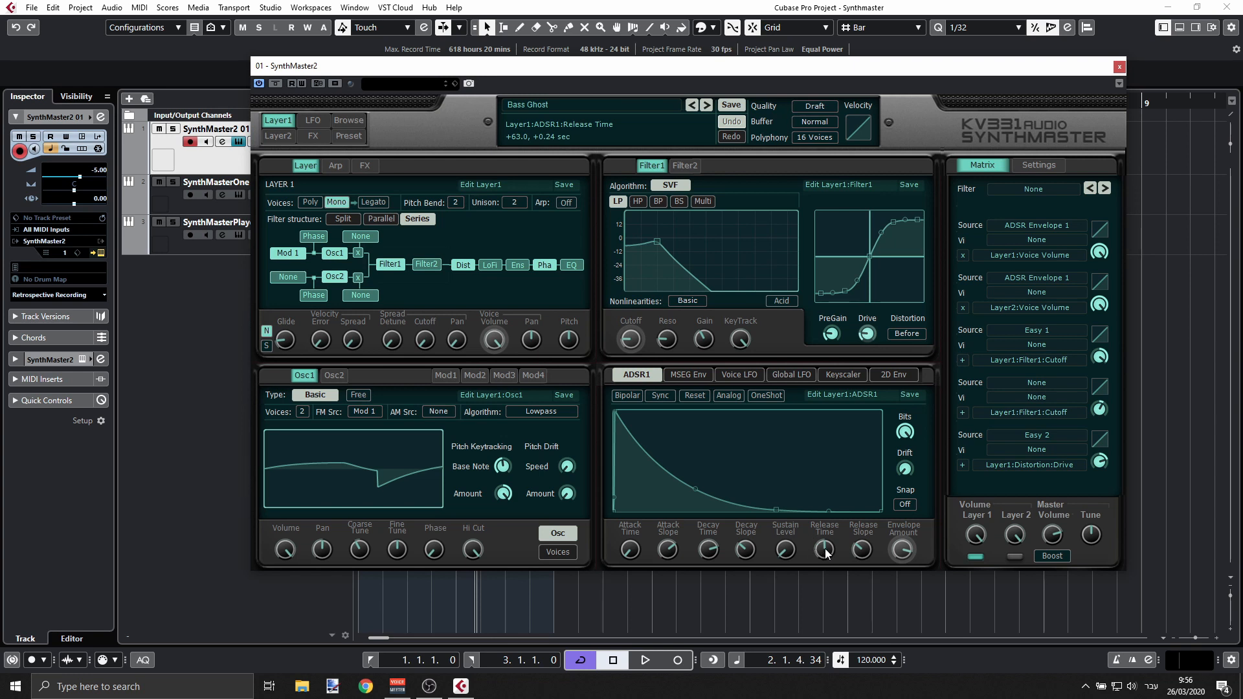
Step: Try ADSR1 release times of 5 msec and about 0.31 sec, and settle on a slightly adjusted release time
mouse_move(826, 551)
left_mouse_down()
mouse_move(823, 536)
mouse_move(827, 584)
mouse_move(826, 549)
left_mouse_up()
left_click_drag(825, 551, 828, 605)
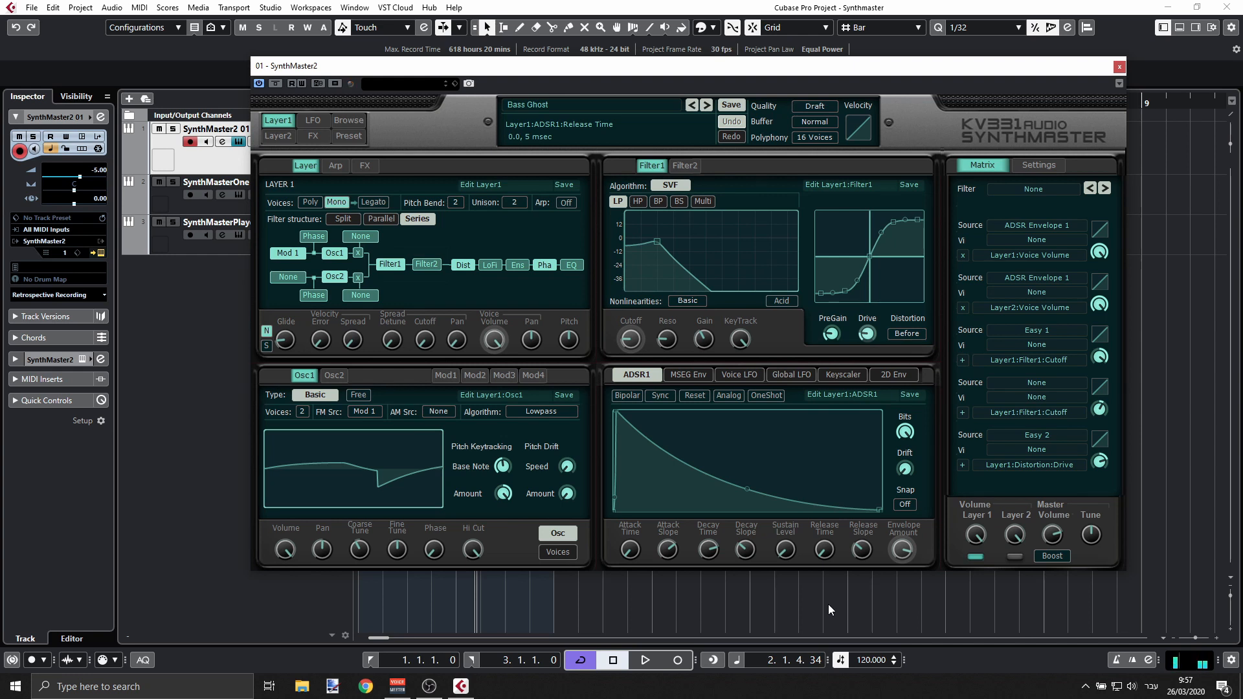
left_click_drag(829, 604, 827, 550)
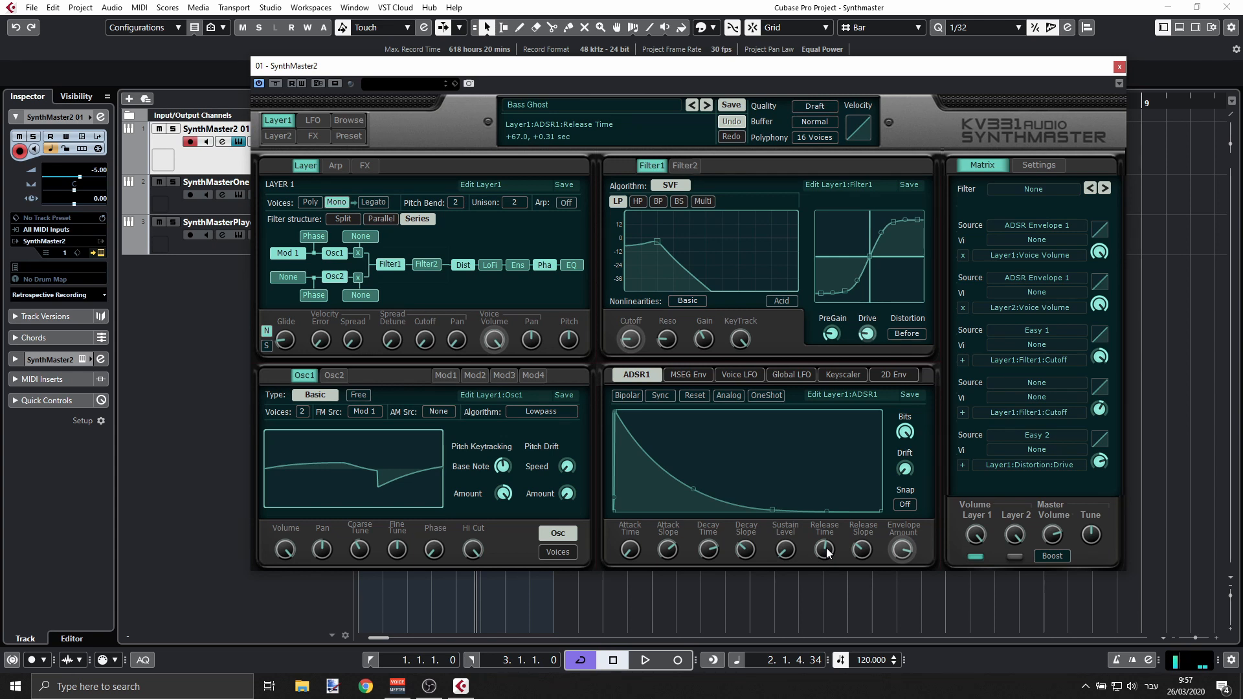
left_click_drag(826, 551, 830, 557)
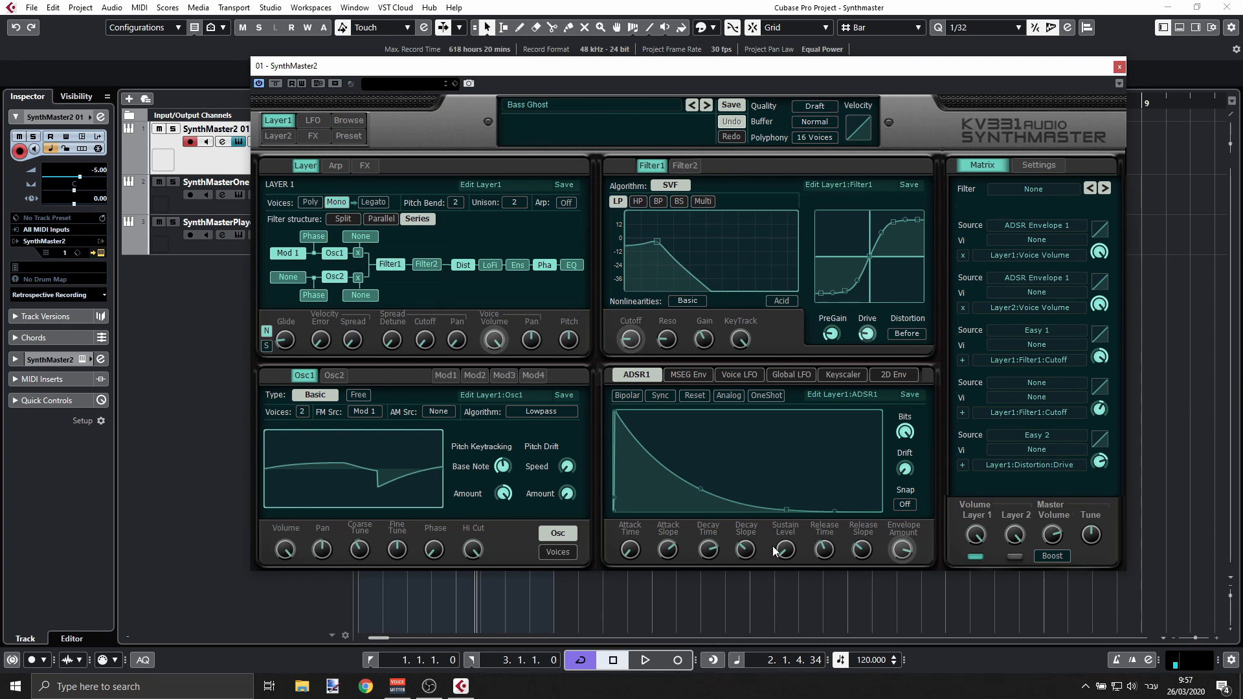
Step: Try raising ADSR1's sustain level to about 11.3, and return it to minimum
scroll(787, 549, "up", 8)
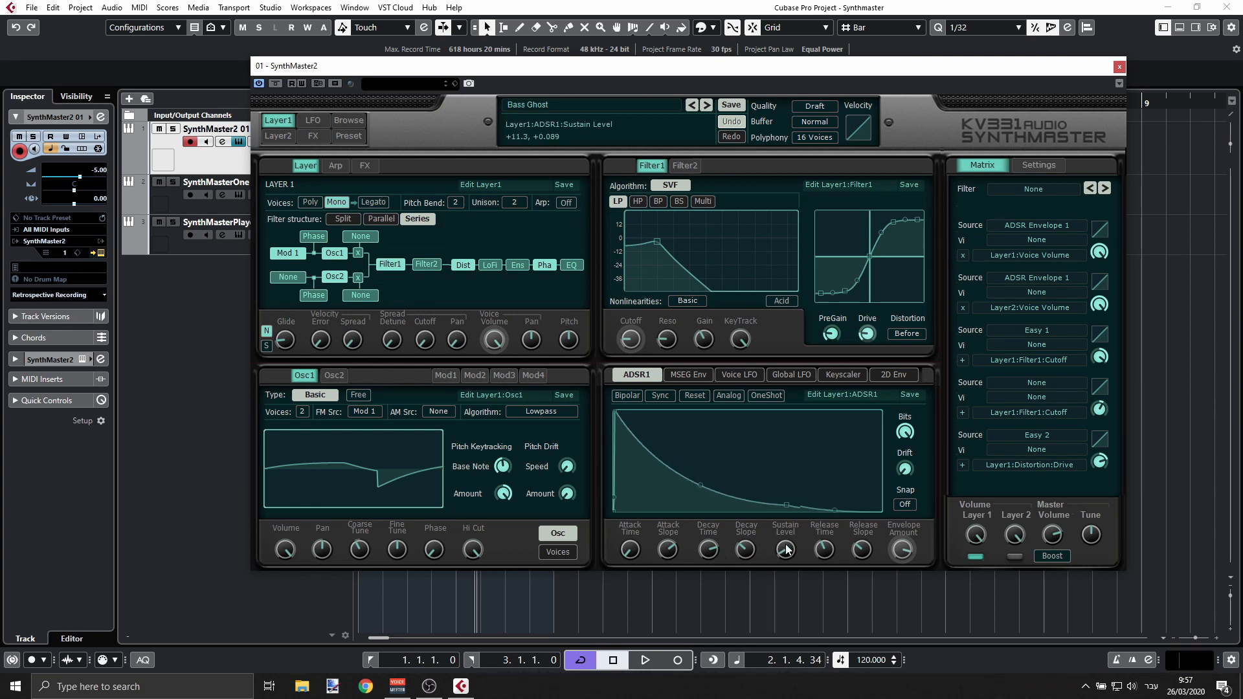
scroll(787, 549, "down", 8)
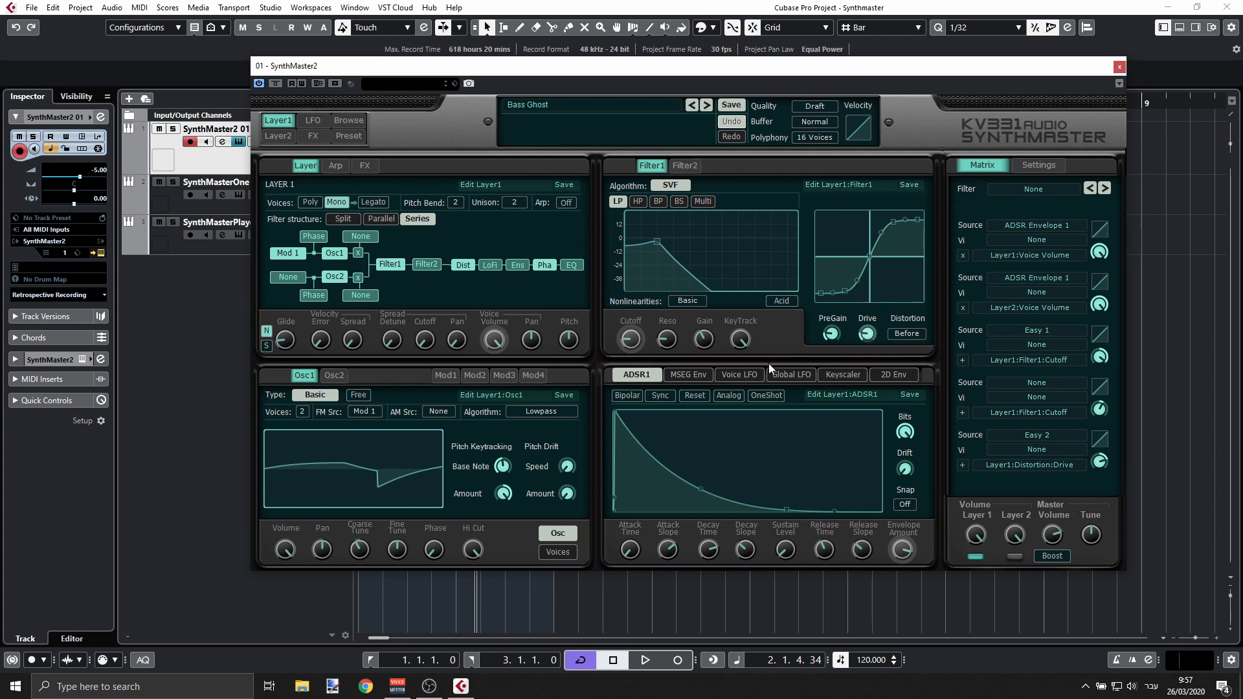
left_click_drag(782, 552, 782, 560)
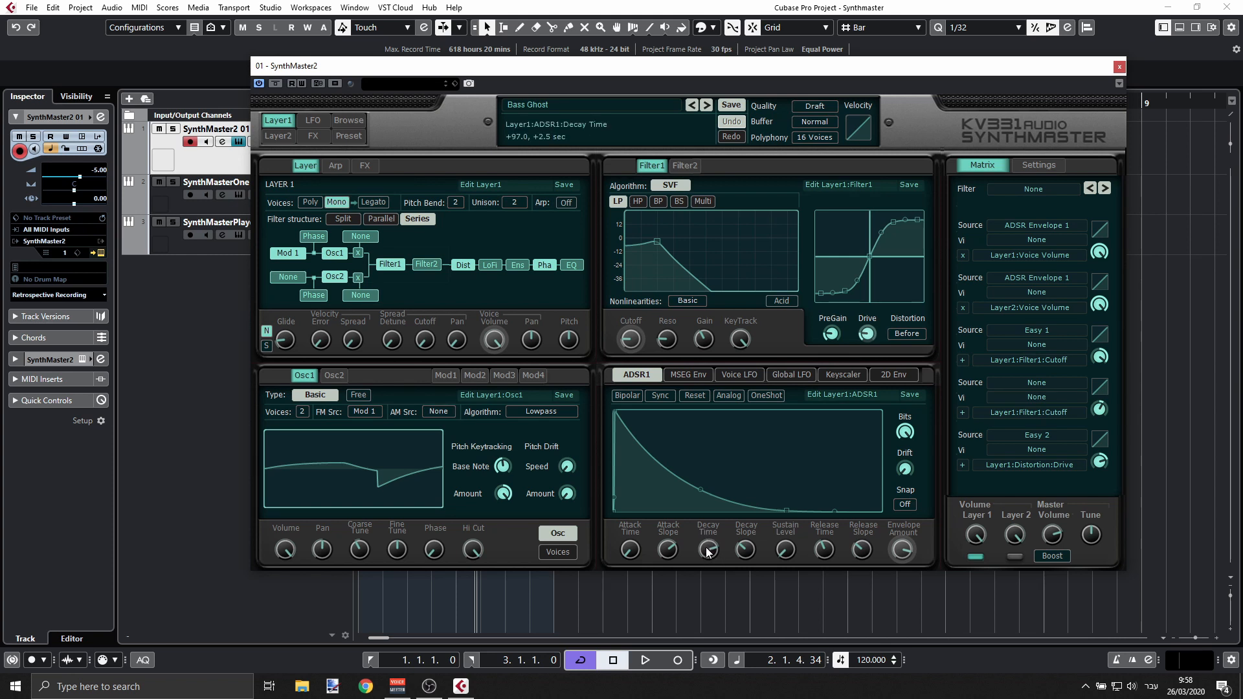
Step: Set ADSR1's decay time to about 1.0 sec and raise its sustain level slightly
left_click_drag(707, 550, 715, 560)
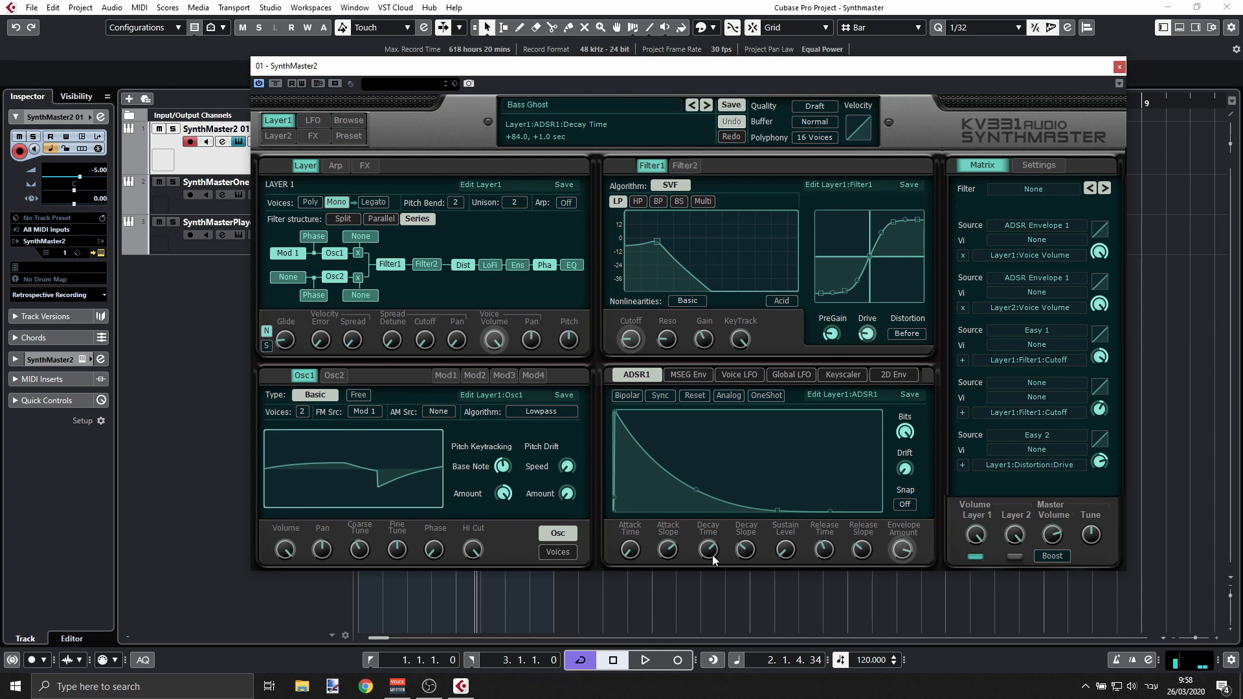
left_click_drag(786, 542, 787, 552)
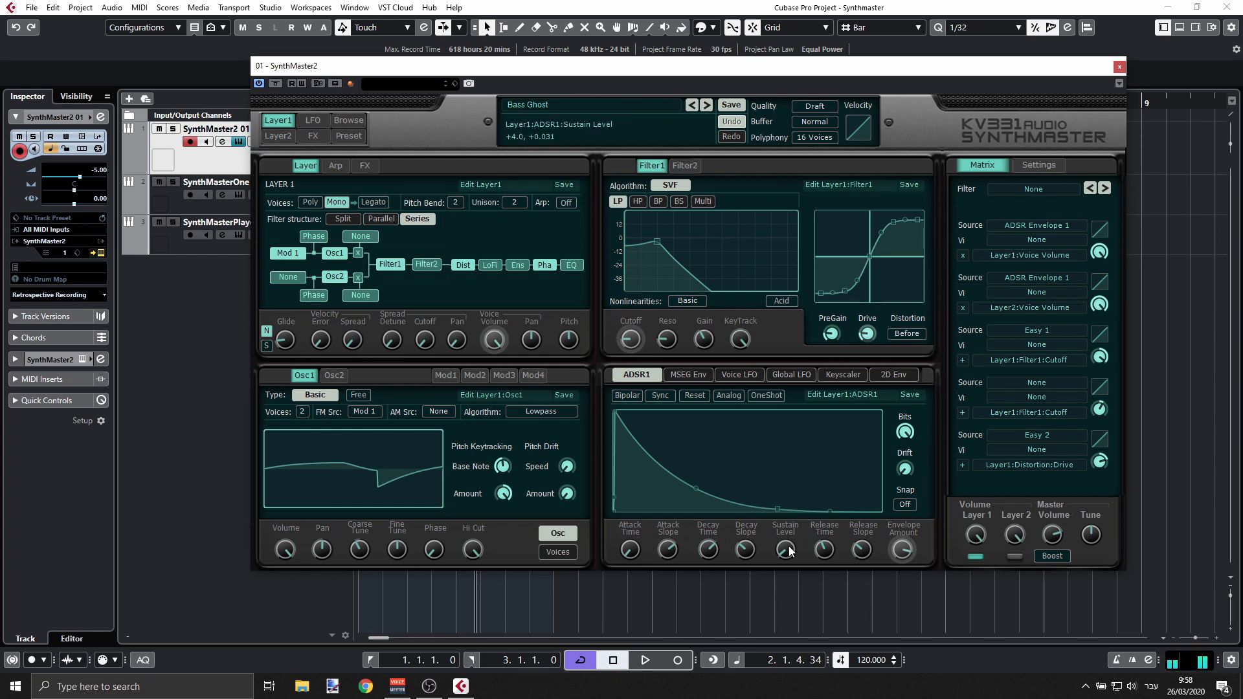
scroll(785, 550, "up", 2)
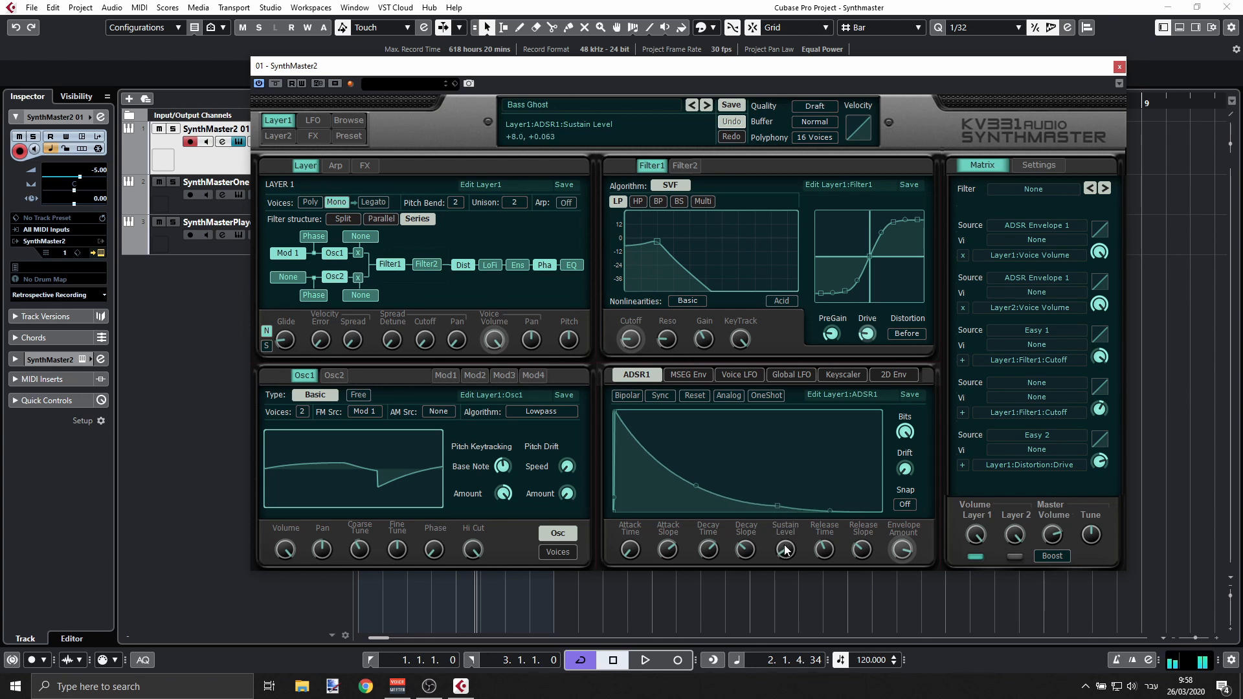
scroll(828, 554, "up", 2)
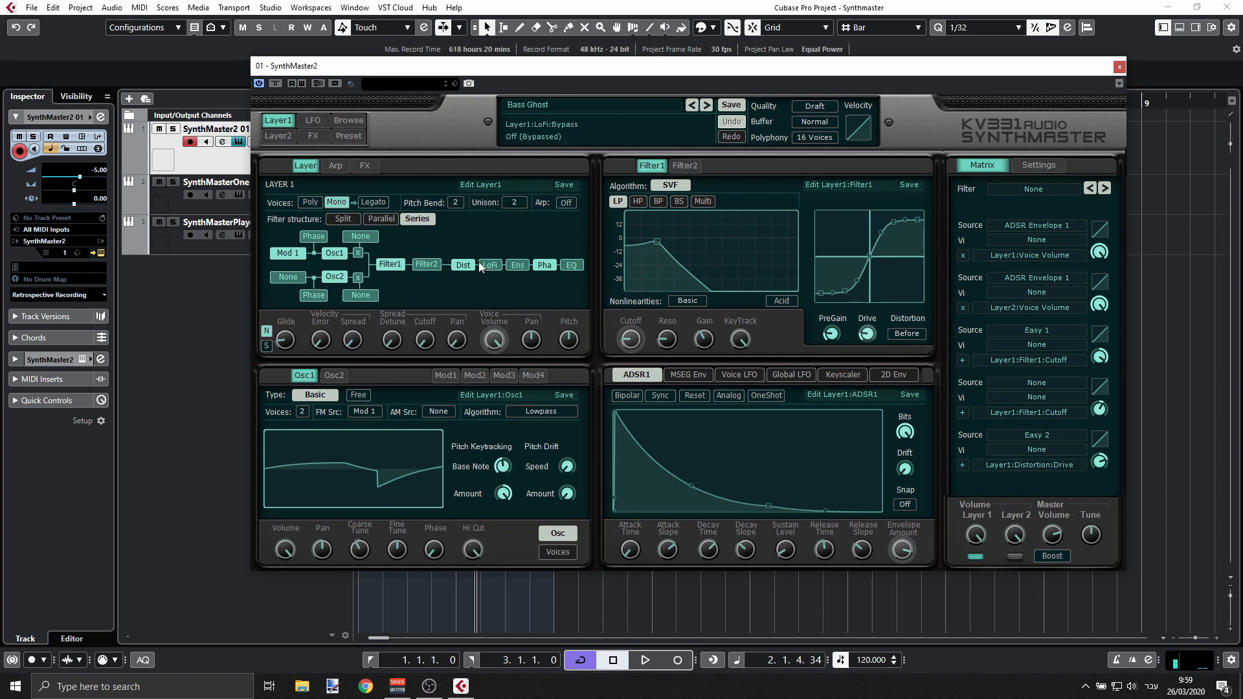
Step: Bypass Layer 1's phaser while leaving its distortion active, and show the distortion effect's settings
left_click(543, 265)
left_click(461, 265)
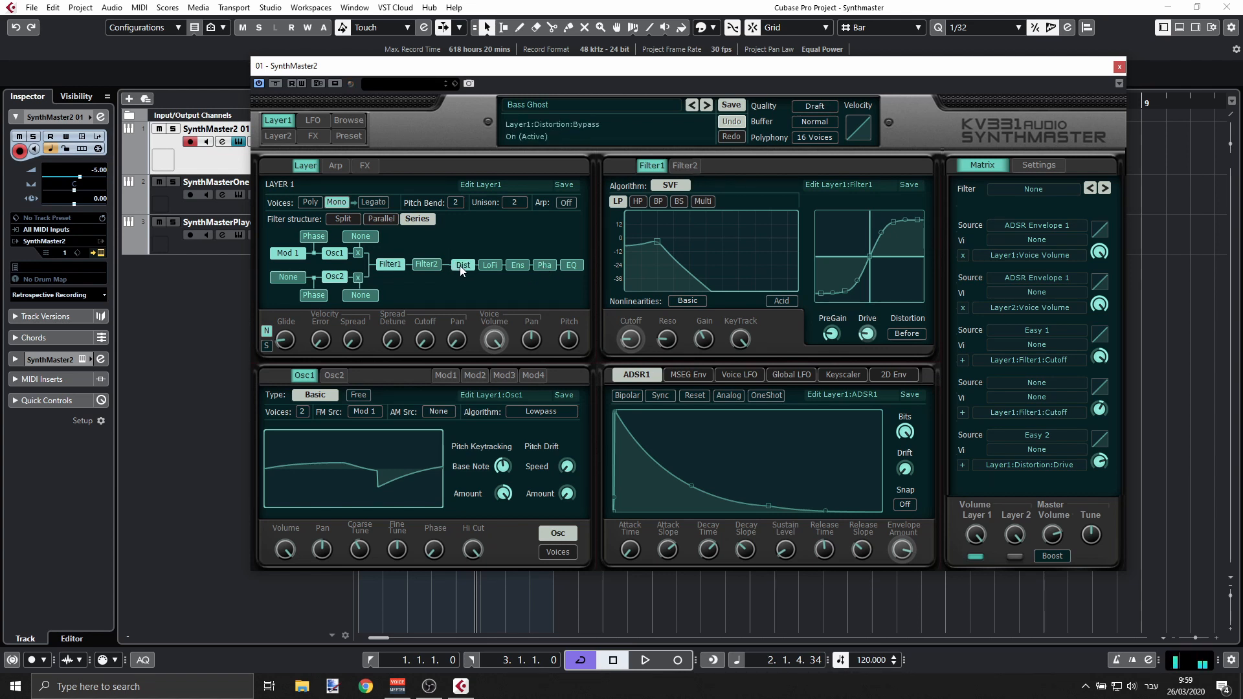
left_click(368, 165)
left_click(279, 185)
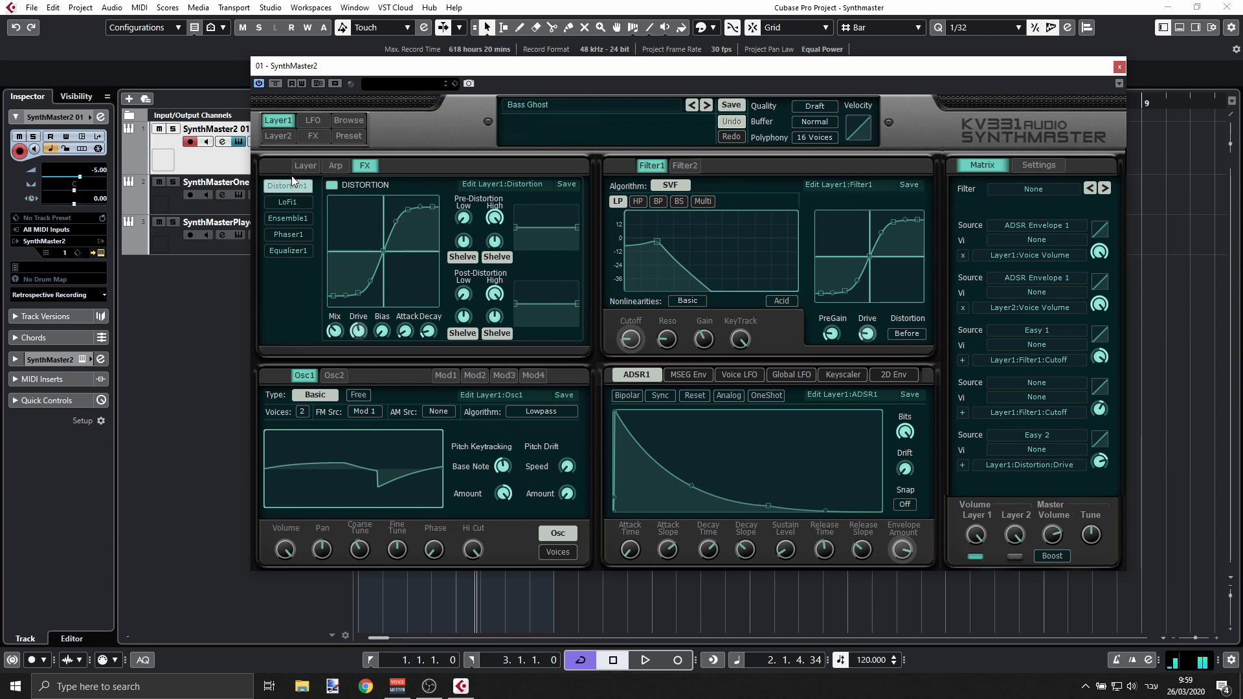
Step: Show Layer 1's phaser settings, switch the phaser back on, and return to the layer overview
left_click(298, 232)
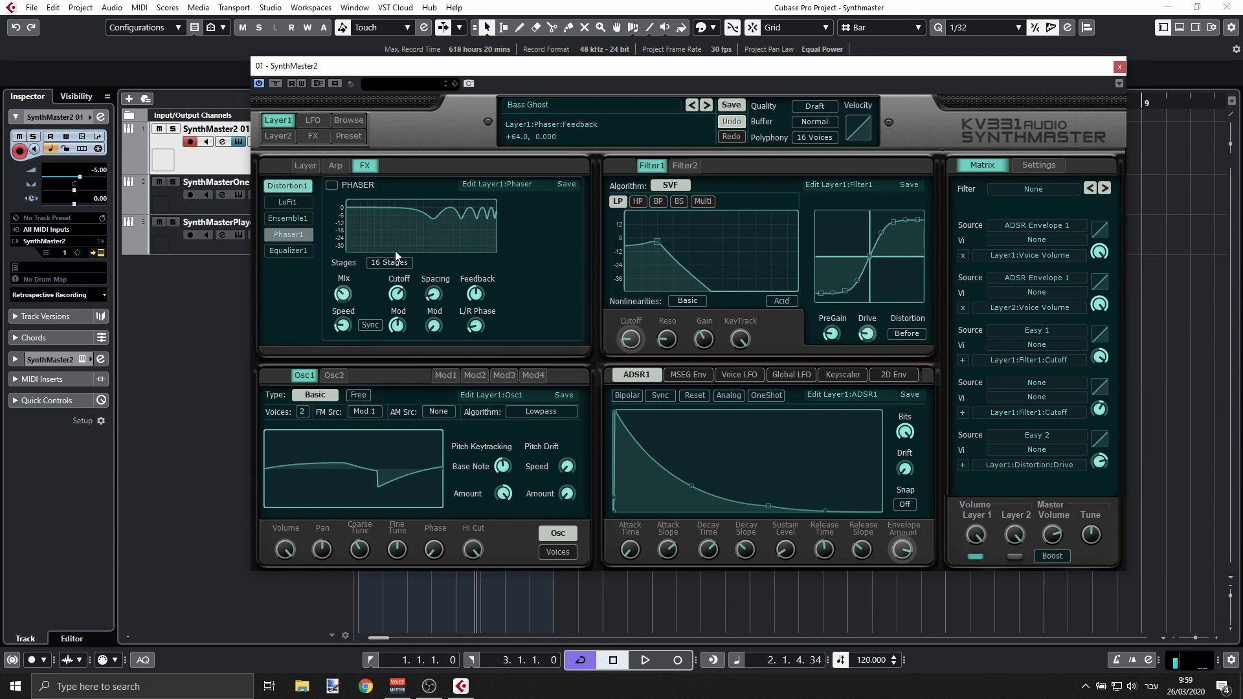
left_click(333, 187)
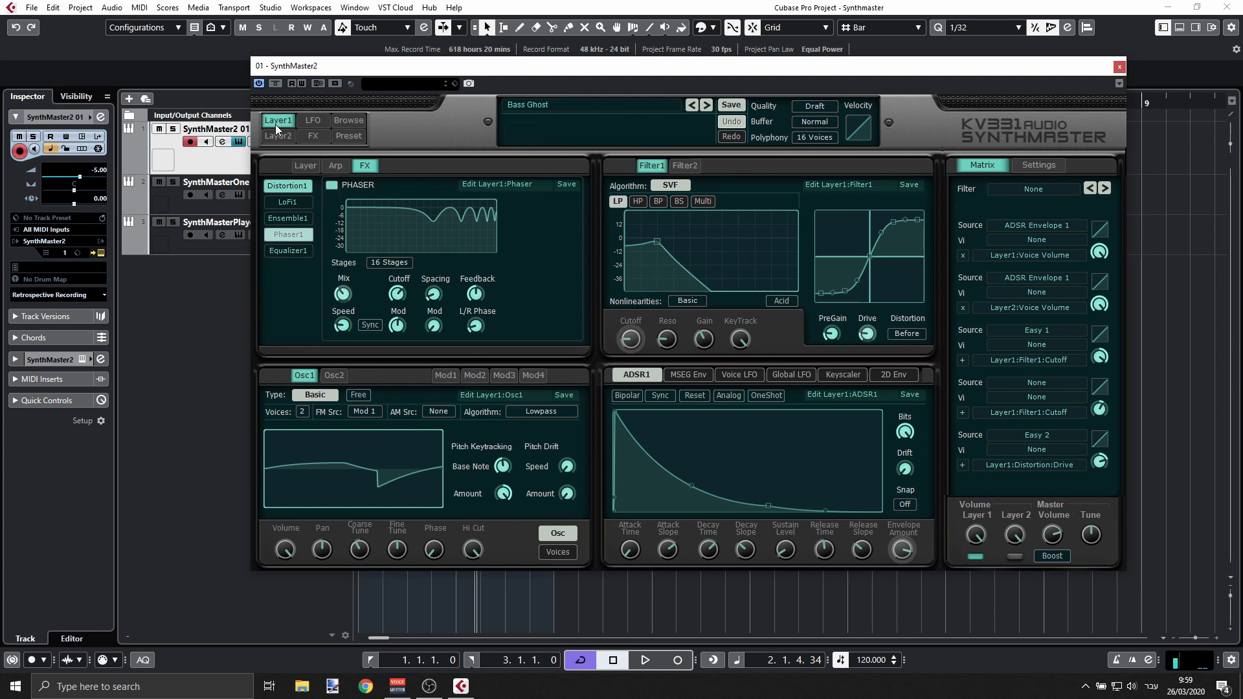
left_click(306, 165)
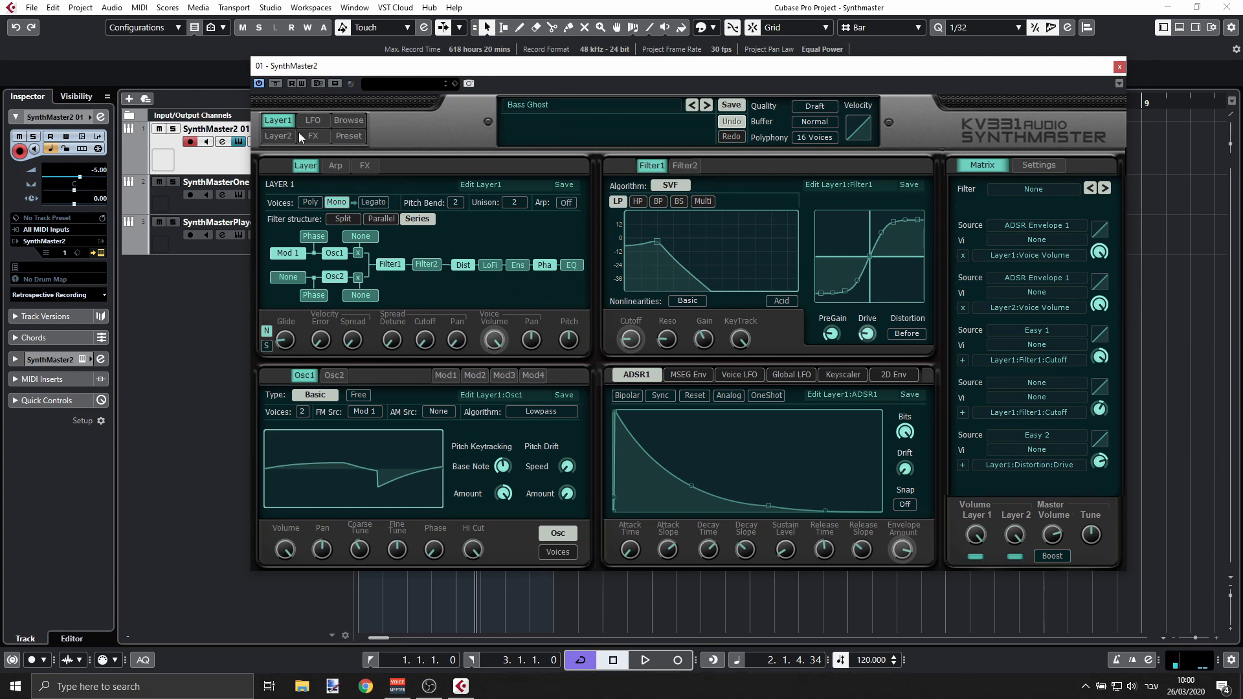
Step: Examine Layer 2's voice routing and its reverb settings, including the mix amount, and return to the layer overview
left_click(279, 136)
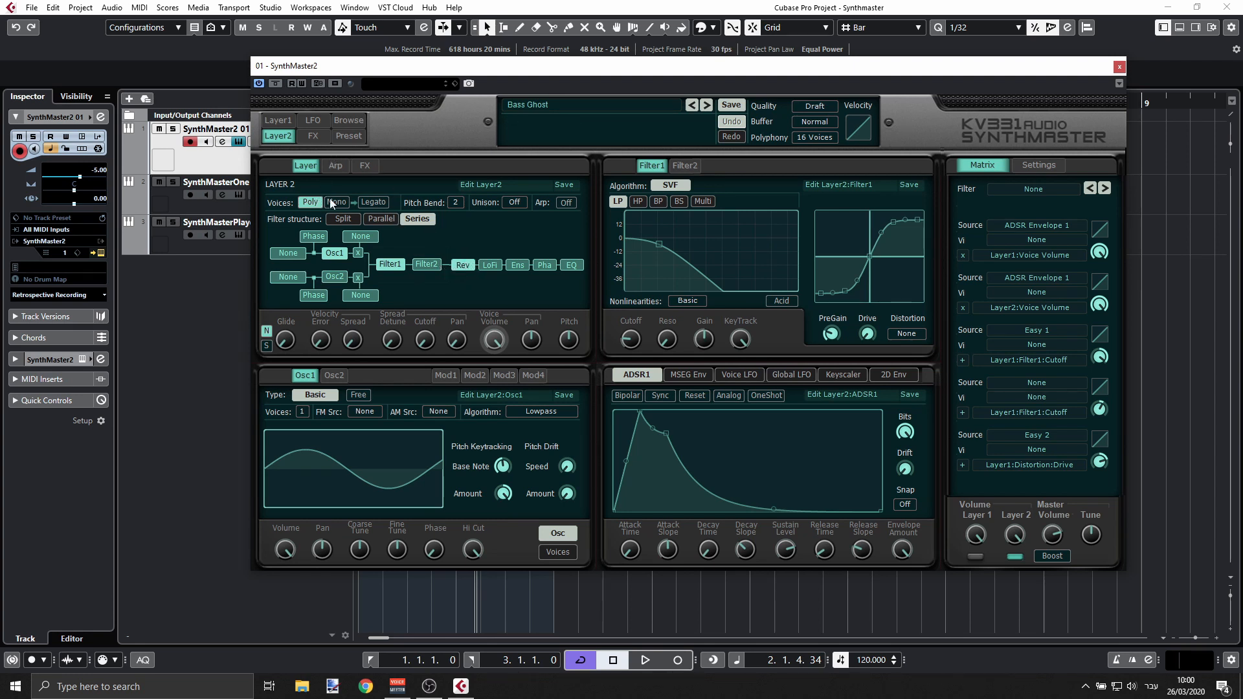
left_click(361, 165)
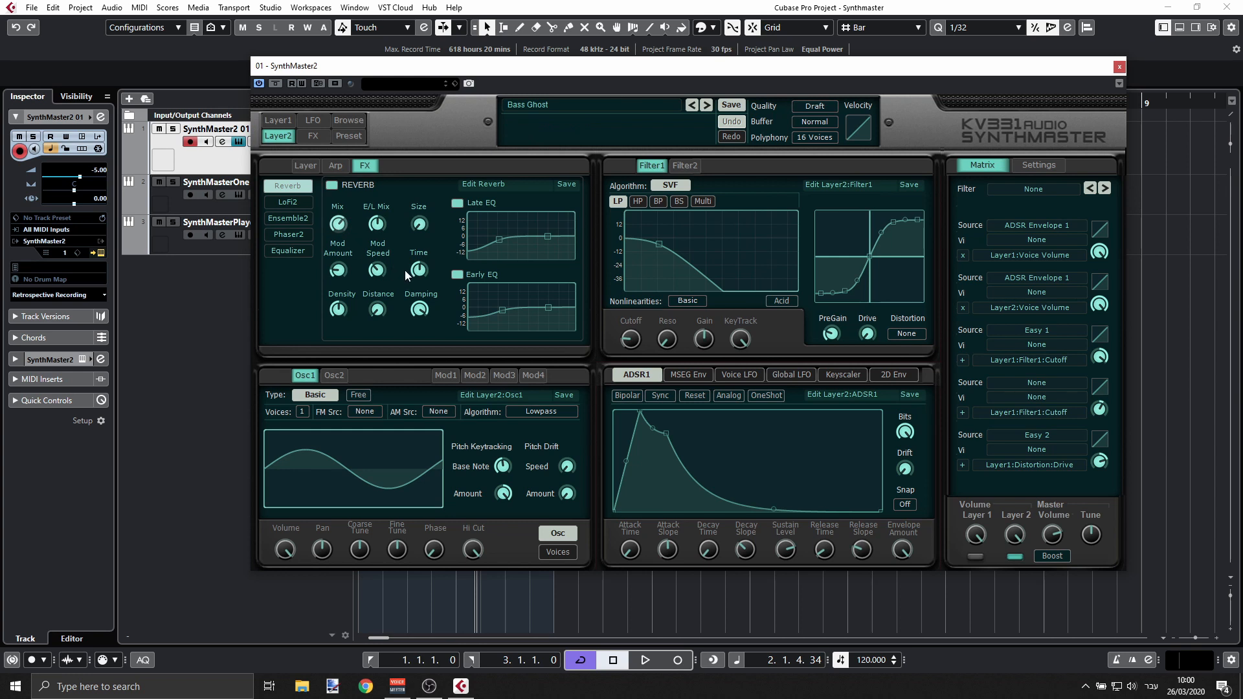
mouse_move(342, 227)
left_click_drag(342, 222, 351, 231)
left_click(307, 166)
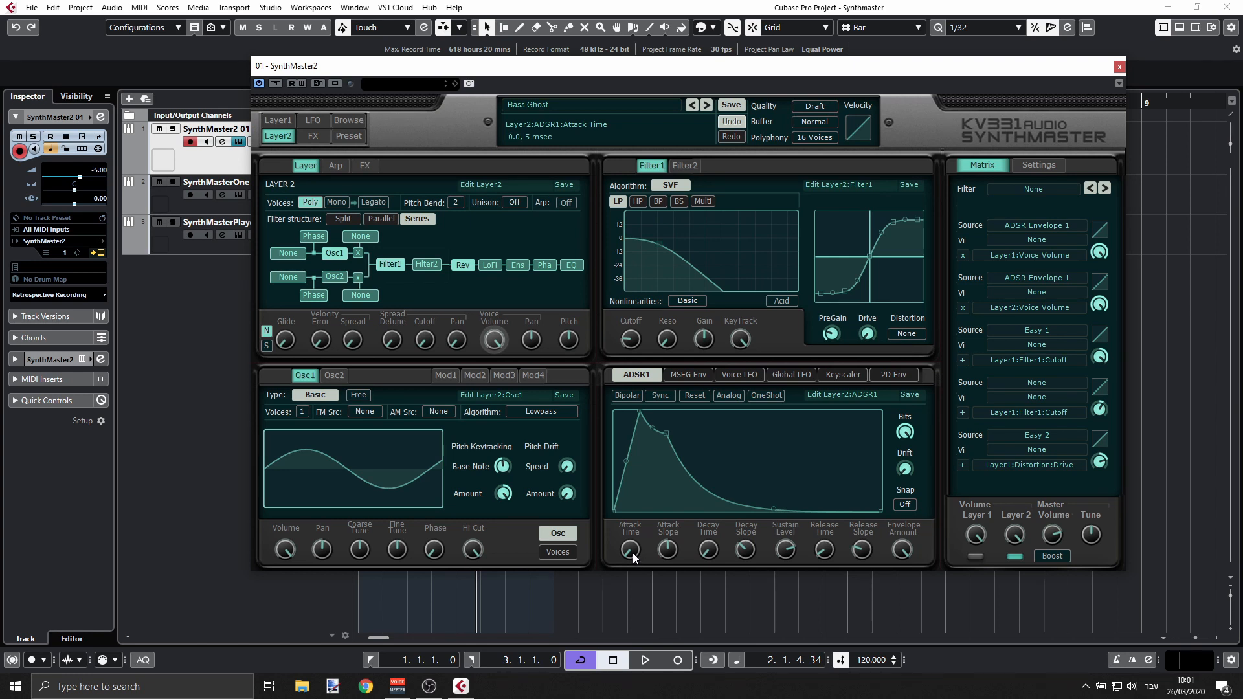
Step: Examine the attack time, envelope curve, sustain level and release time of Layer 2's ADSR1
left_click_drag(632, 551, 635, 554)
left_click_drag(643, 414, 644, 416)
left_click_drag(791, 556, 790, 554)
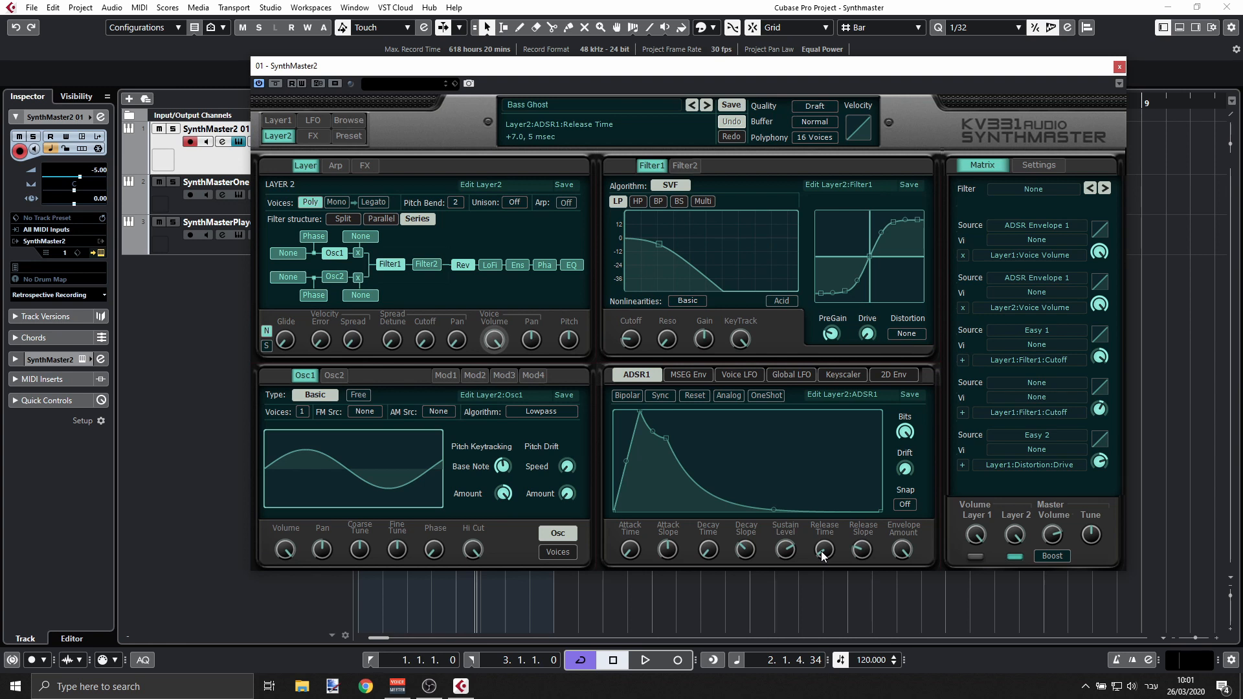
Step: Bypass Layer 2's reverb to compare the sound, and reactivate it
left_click(463, 266)
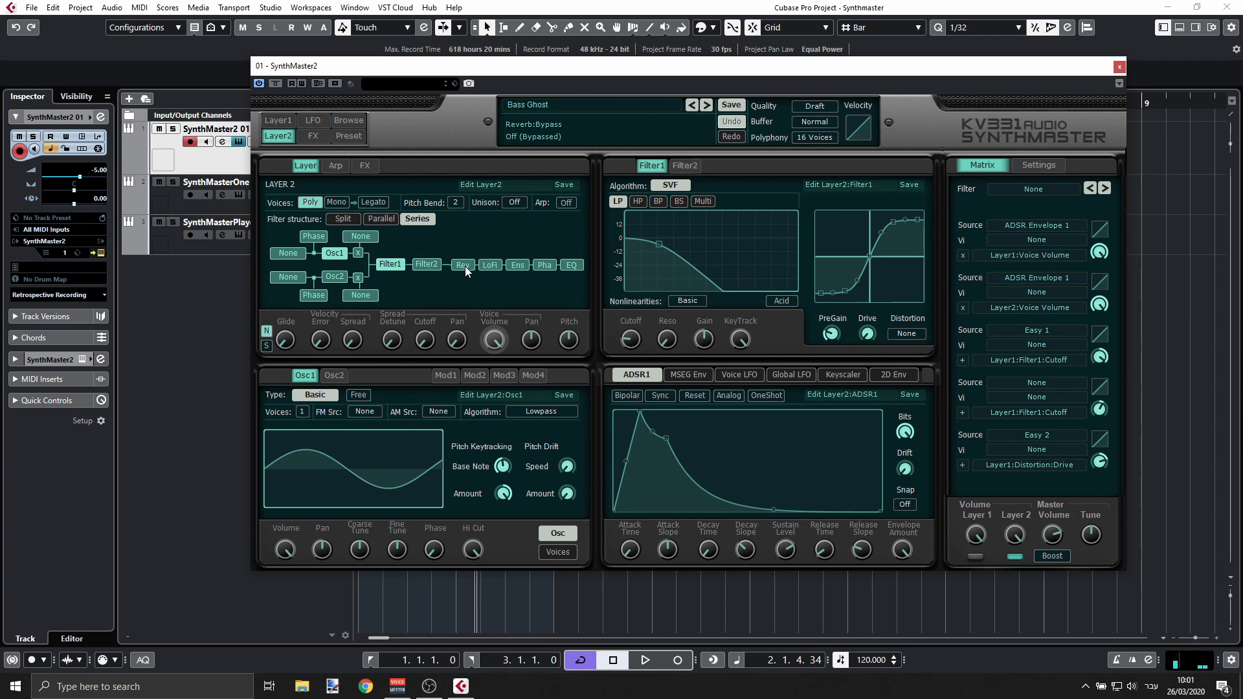
left_click(465, 266)
Step: Check Layer 2's arpeggiator, turn on the arpeggiator of Layer 1, and return to the Layer 1 overview
left_click(335, 165)
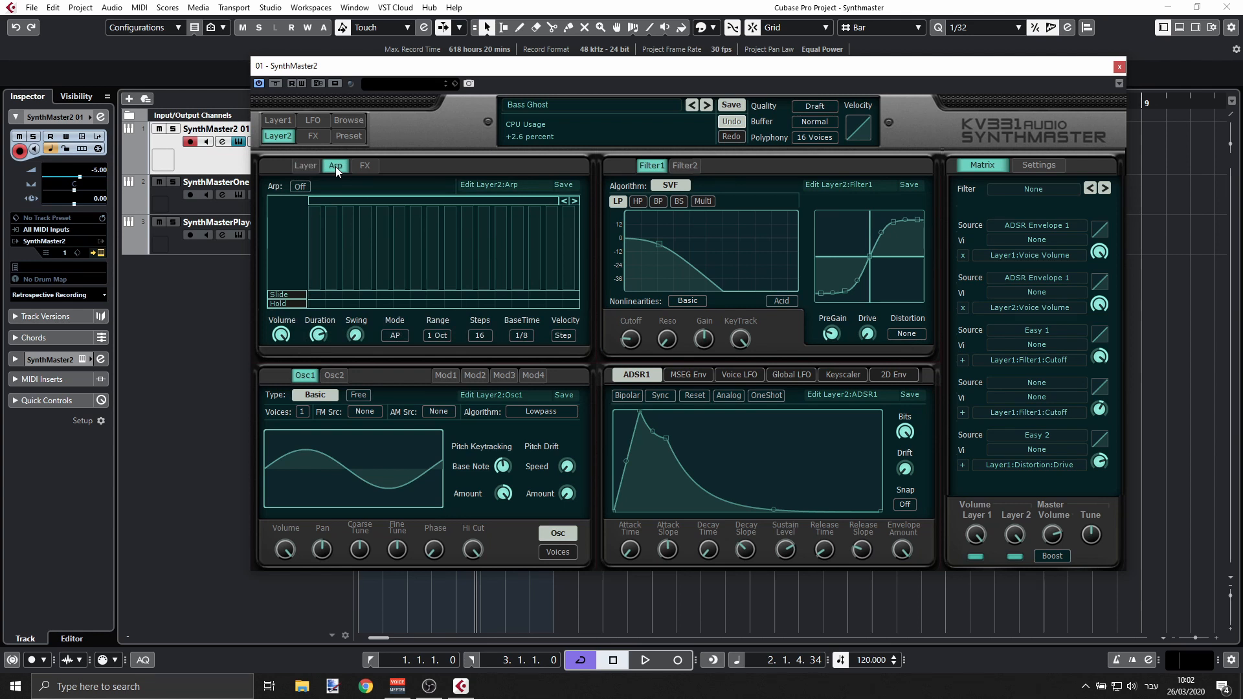
left_click(277, 121)
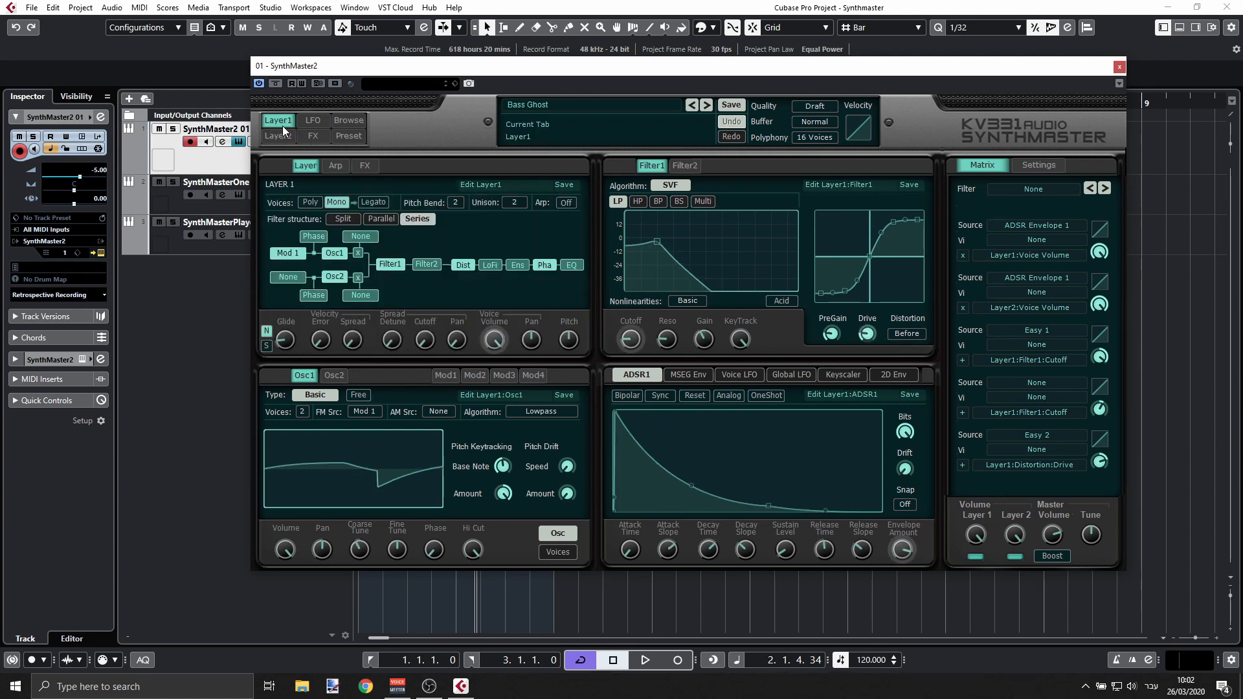
left_click(335, 167)
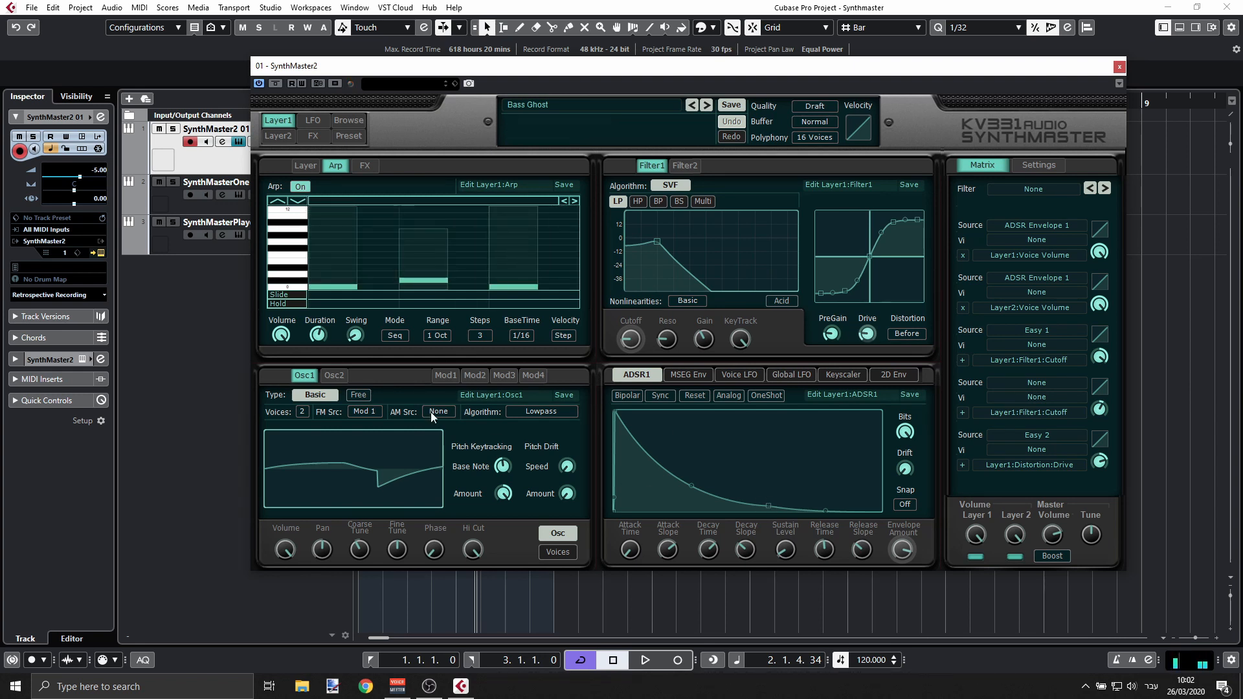
left_click(305, 166)
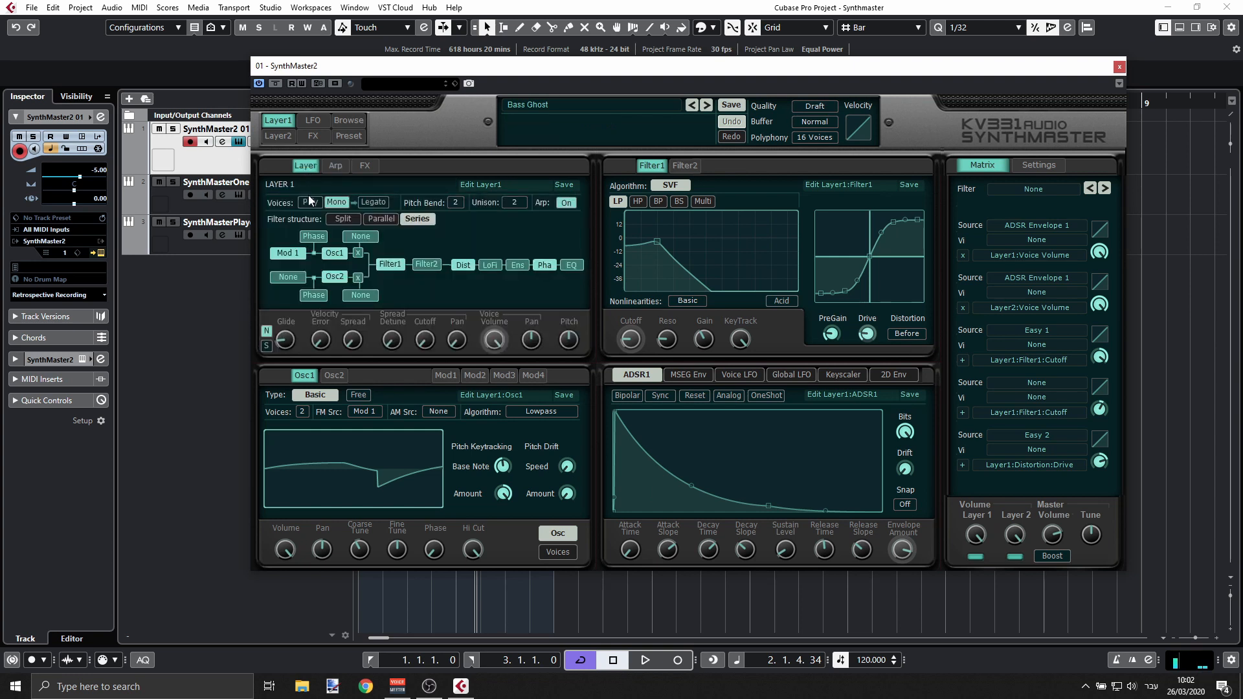